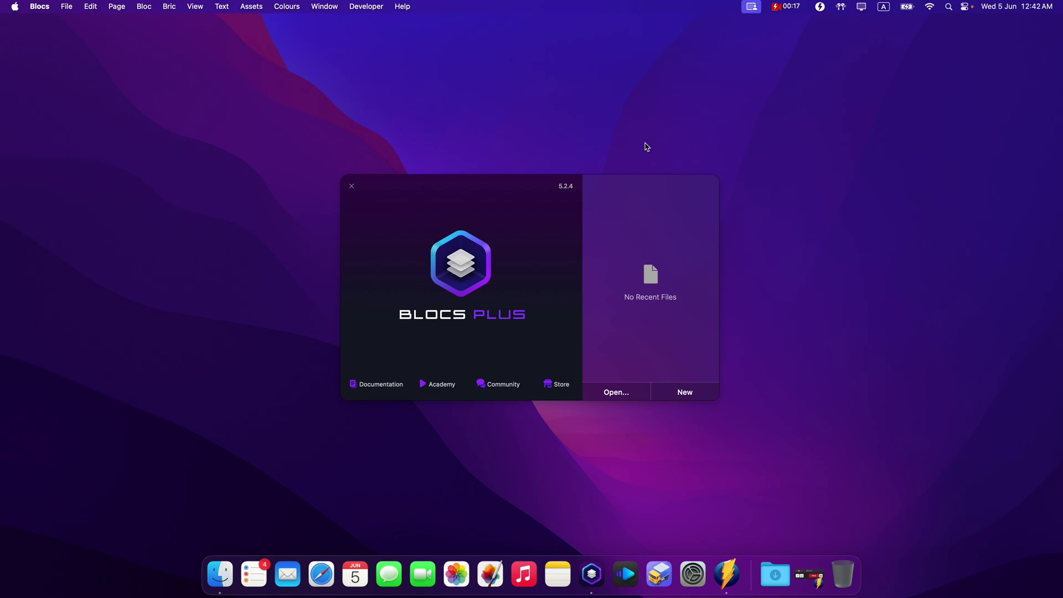
Create a full-screen project from the Empty Page template and add a single-column bloc to the home page.
left_click(695, 394)
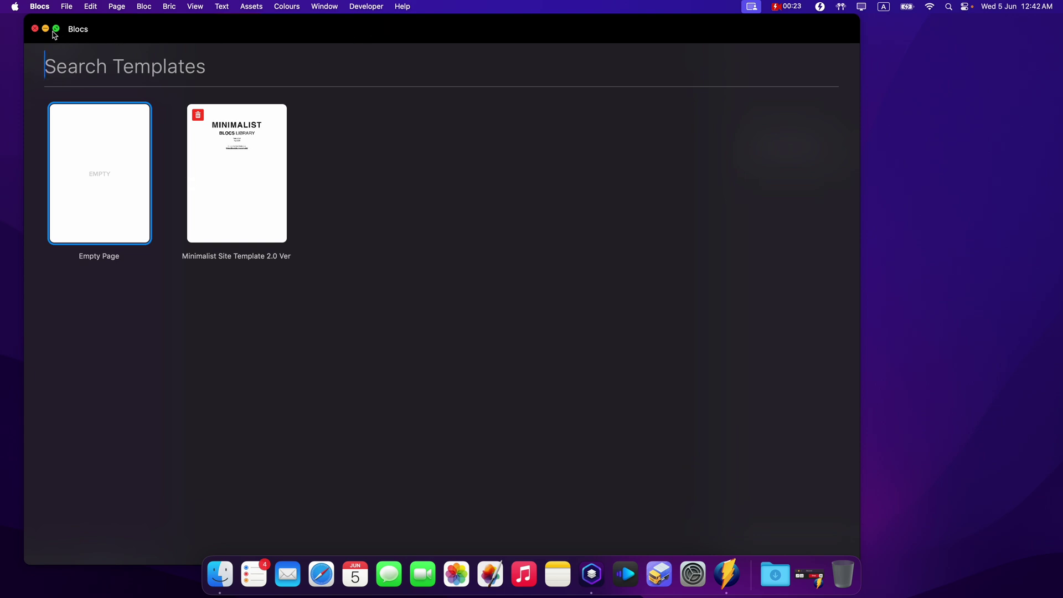
left_click(57, 33)
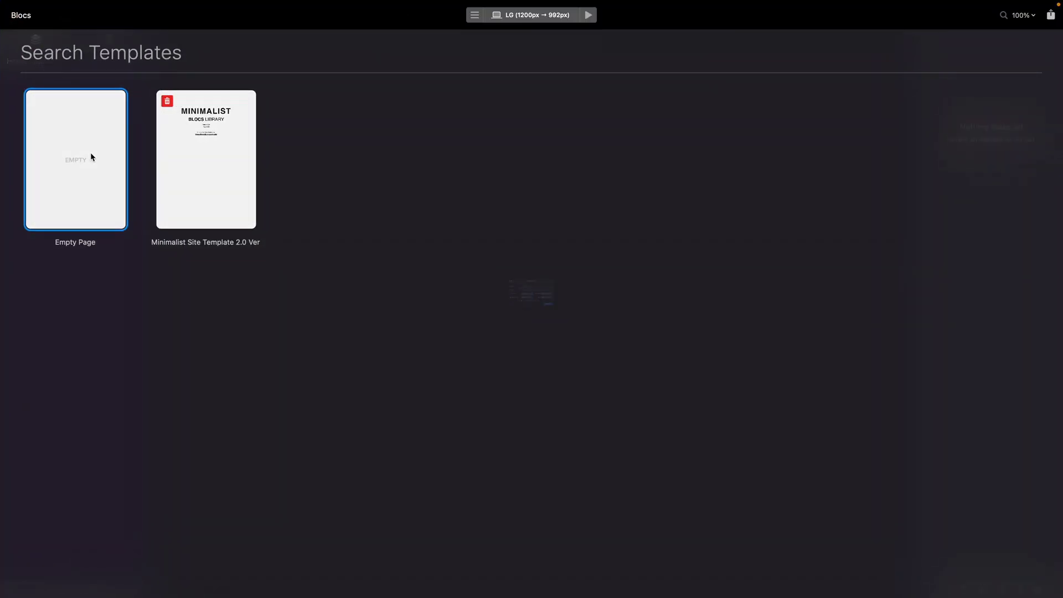
double_click(92, 156)
left_click(629, 347)
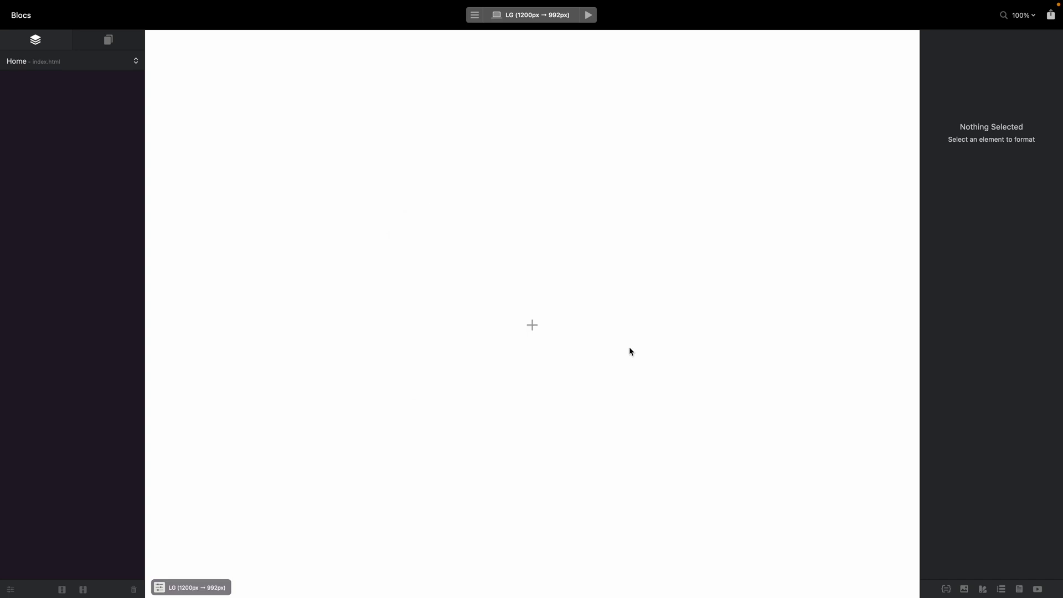
left_click(532, 325)
left_click(197, 116)
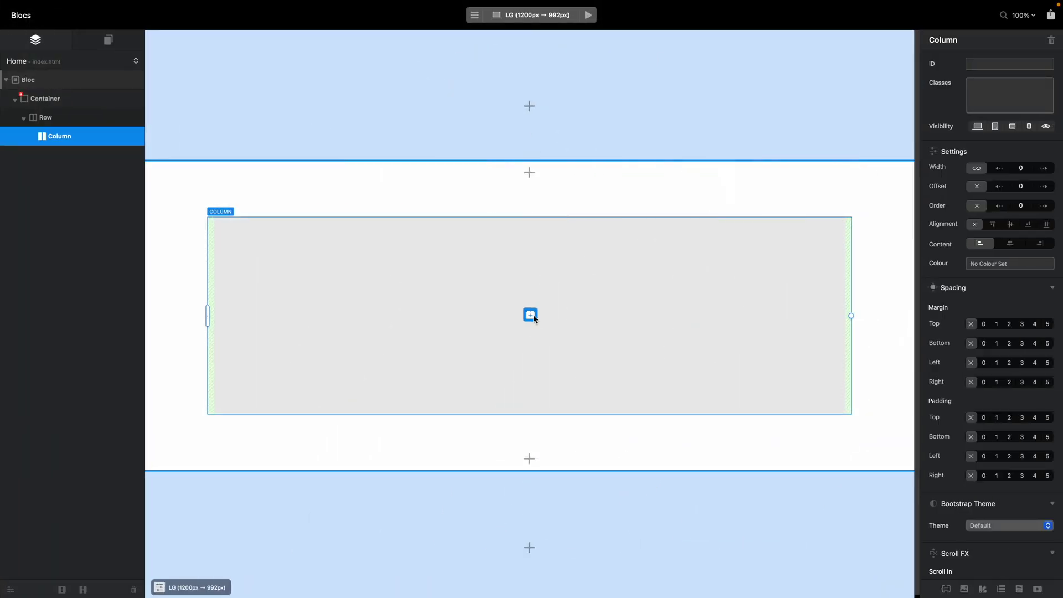
Insert a Container bric into the empty column and set its type to Horizontal Scroll.
left_click(531, 315)
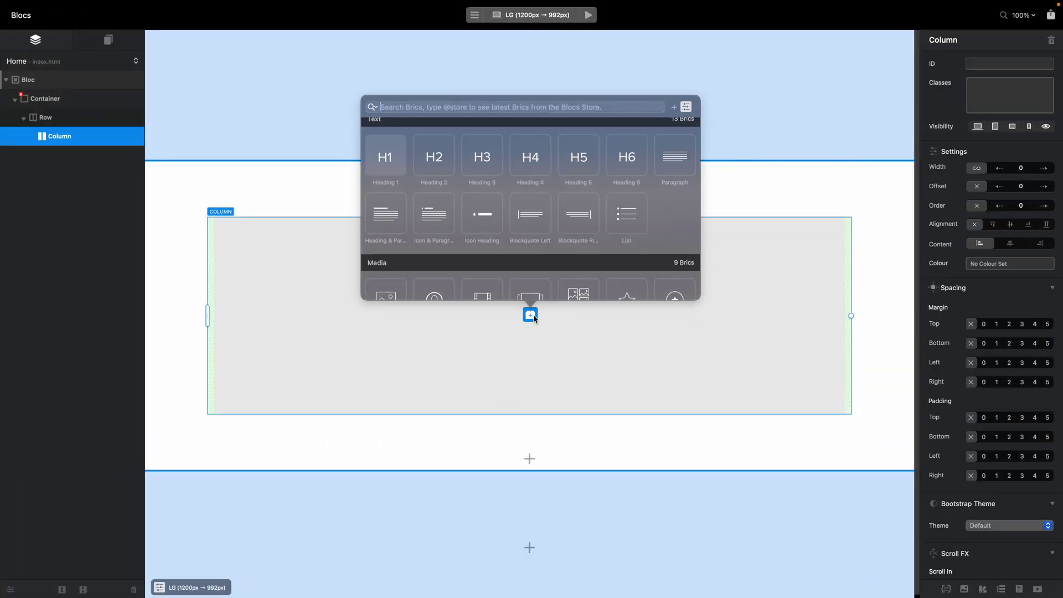
type("div")
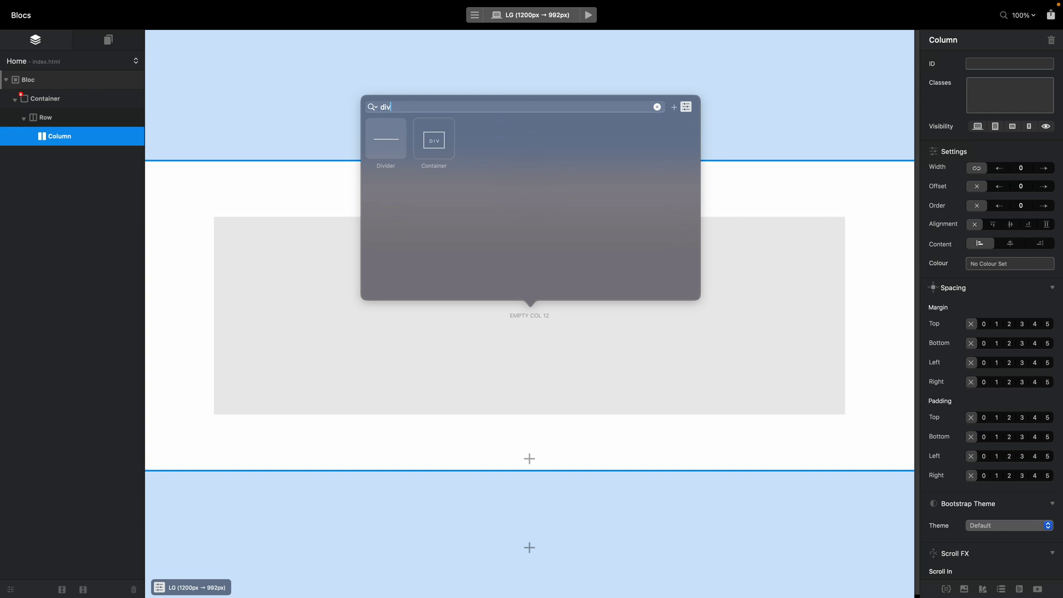
double_click(433, 138)
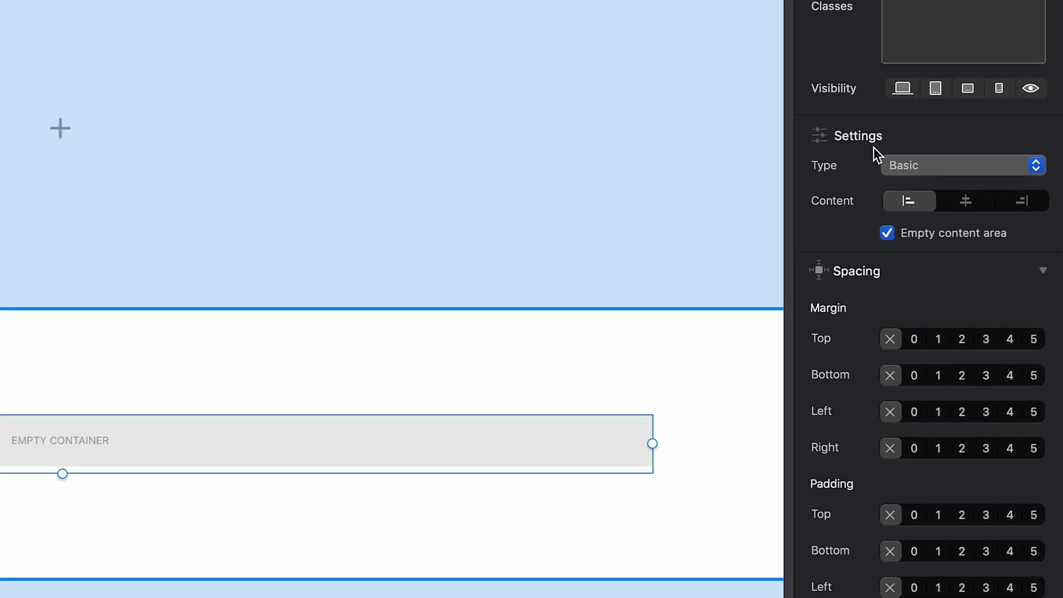
left_click(935, 165)
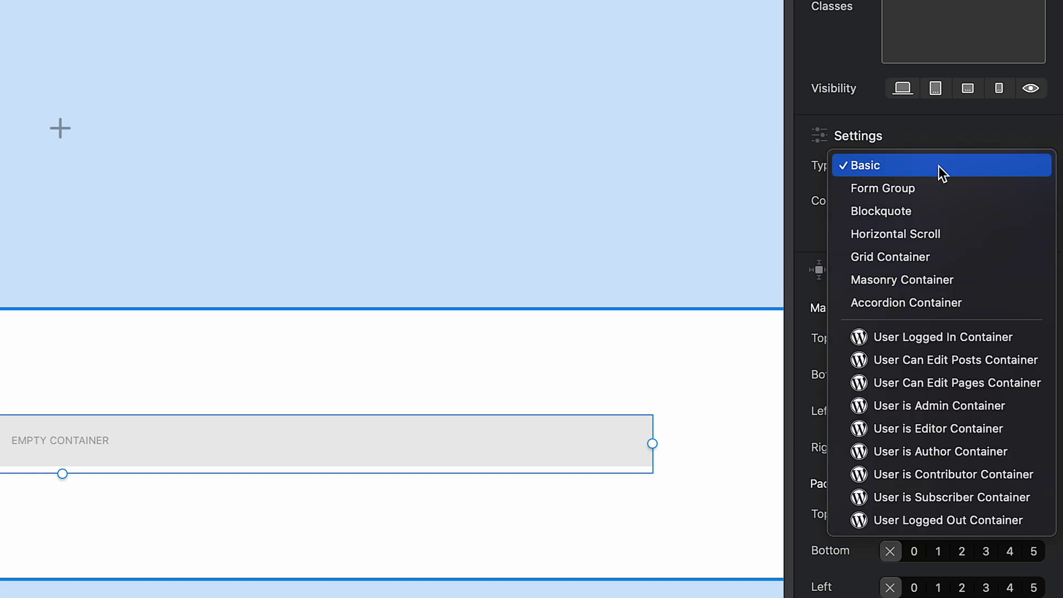
left_click(976, 233)
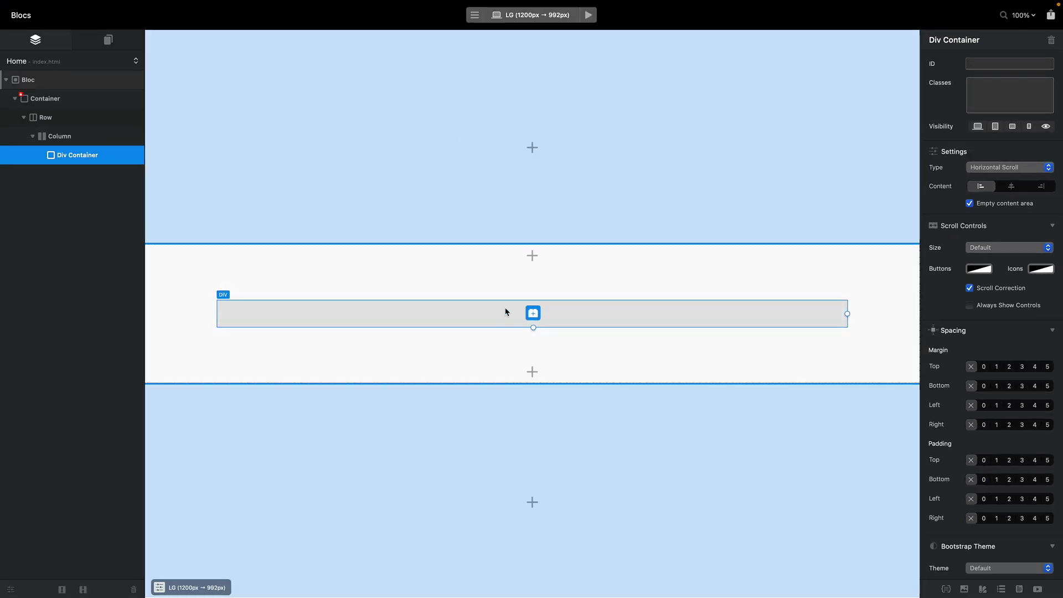
Insert an Image bric into the horizontal scroll div container.
left_click(533, 315)
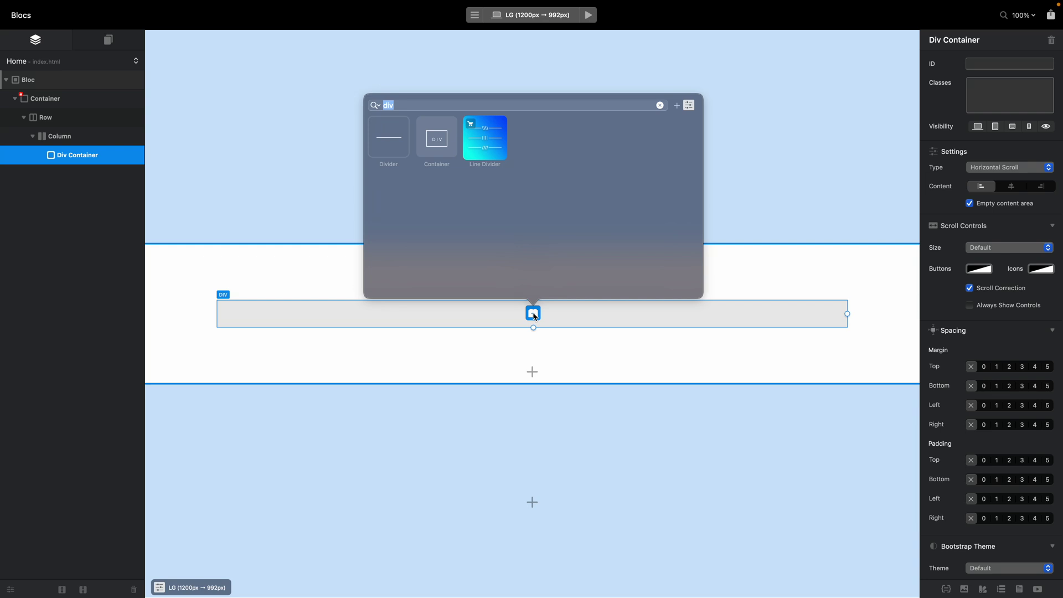
type("img")
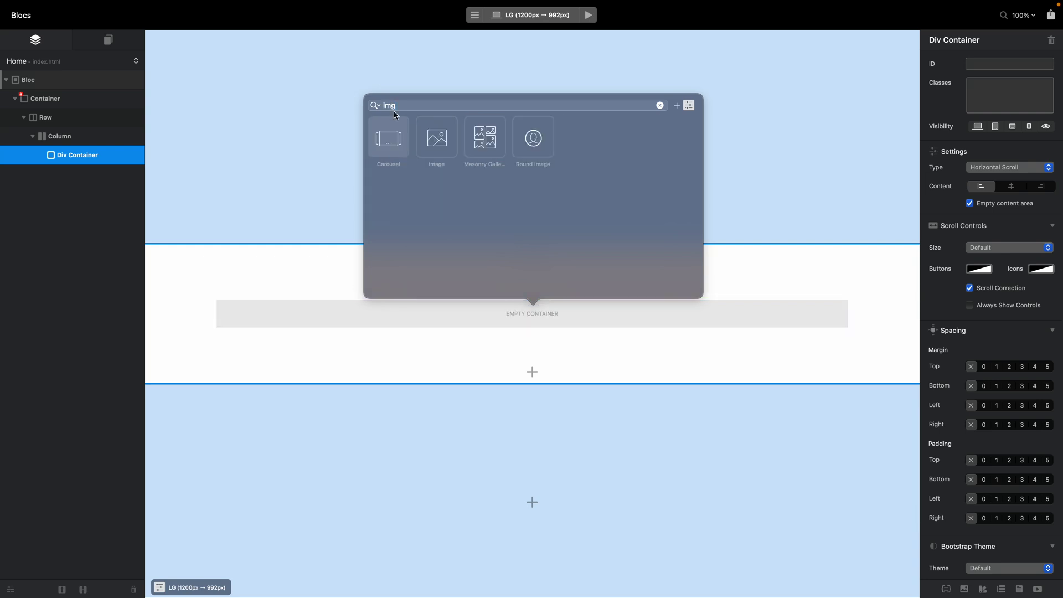
left_click(439, 139)
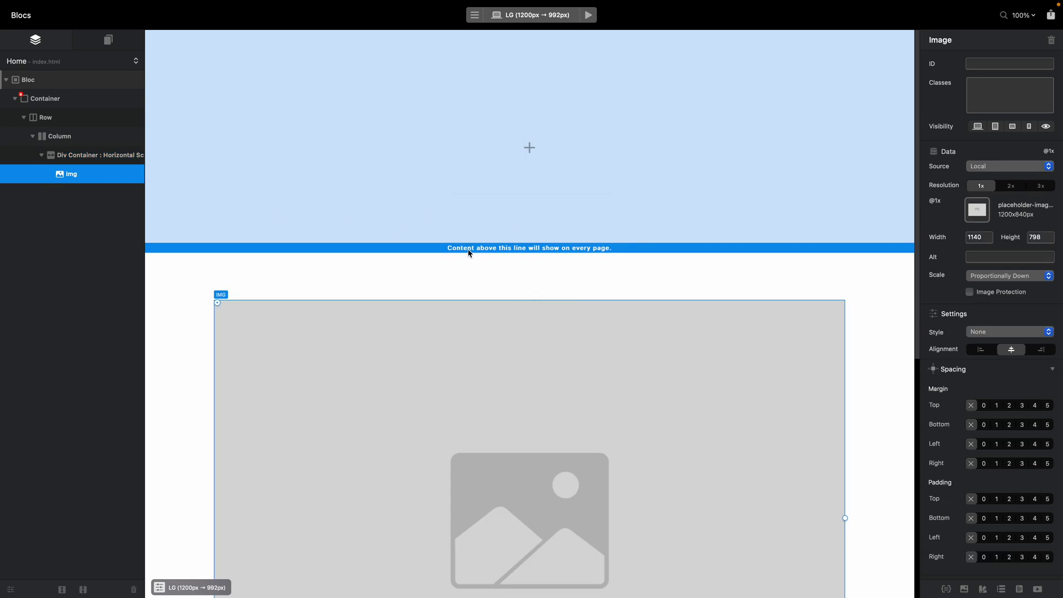
scroll(513, 273, "down", 5)
scroll(407, 208, "up", 1)
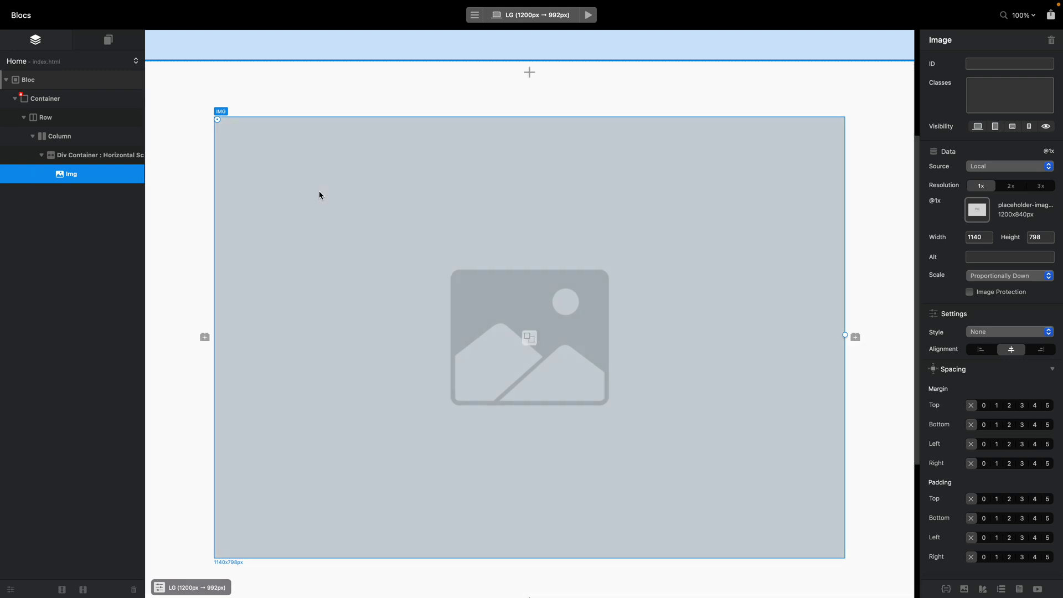
Duplicate the placeholder image five times inside the horizontal scroll container.
key("super+d")
key("super+d")
key("super+d")
key("super+d")
key("super+d")
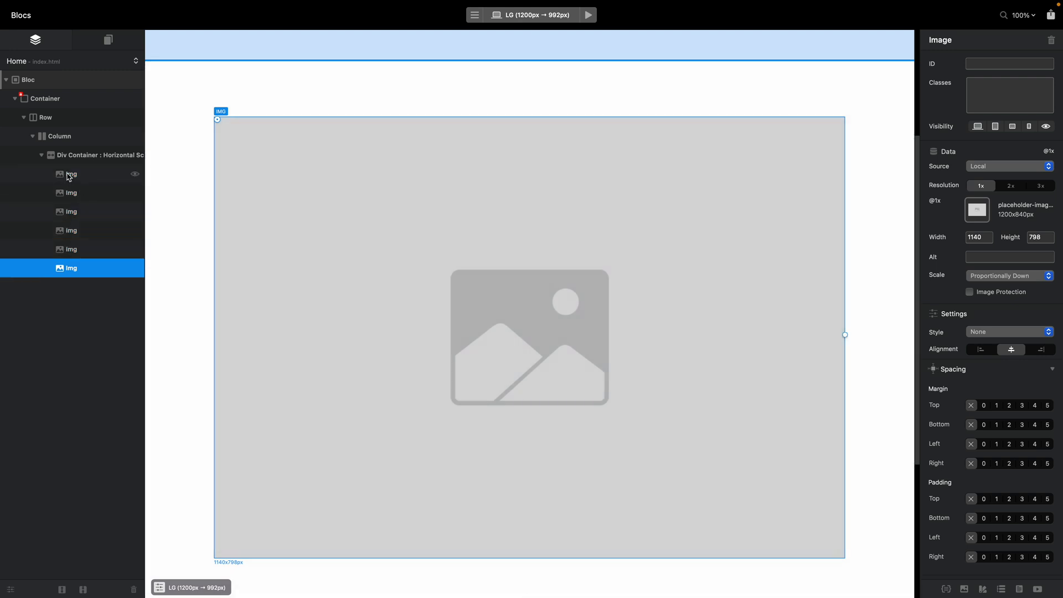
Select the horizontal scroll container and examine how its images scroll sideways on the design canvas.
left_click(95, 159)
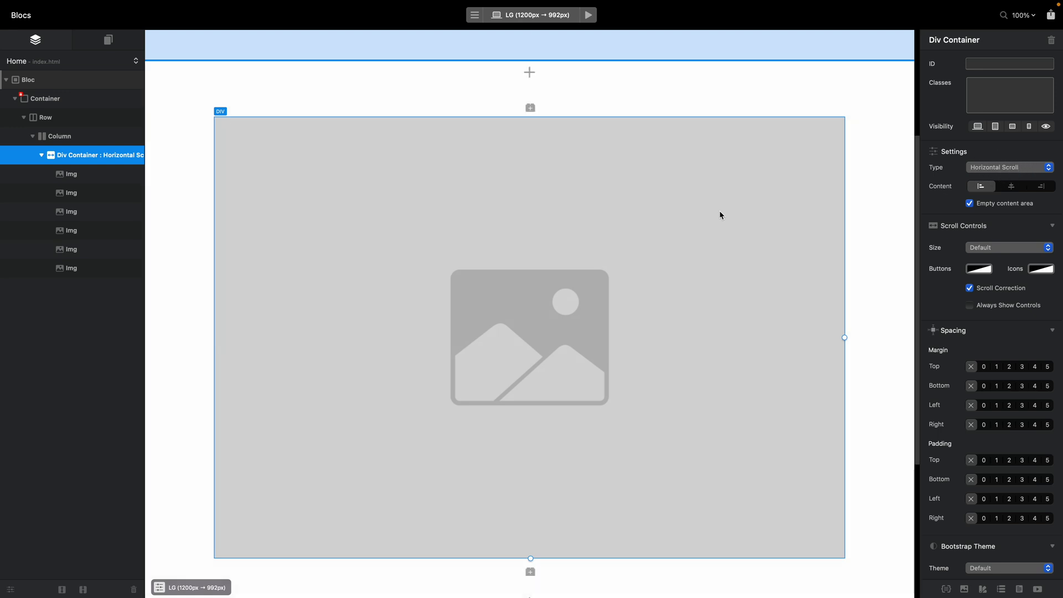
scroll(719, 214, "right", 6)
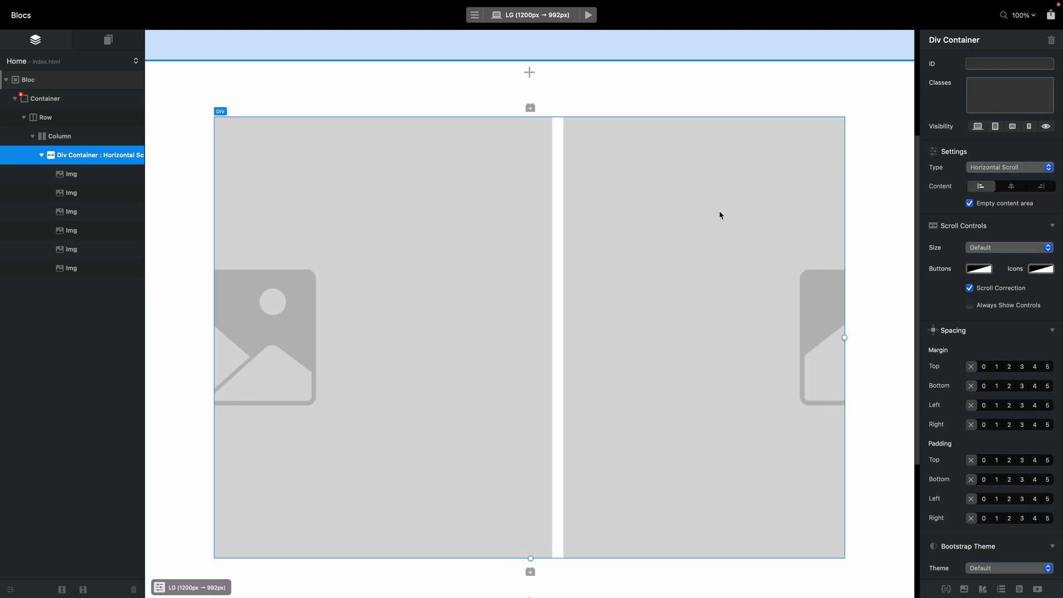
scroll(720, 215, "left", 3)
scroll(720, 215, "left", 2)
scroll(720, 215, "right", 5)
scroll(720, 215, "left", 4)
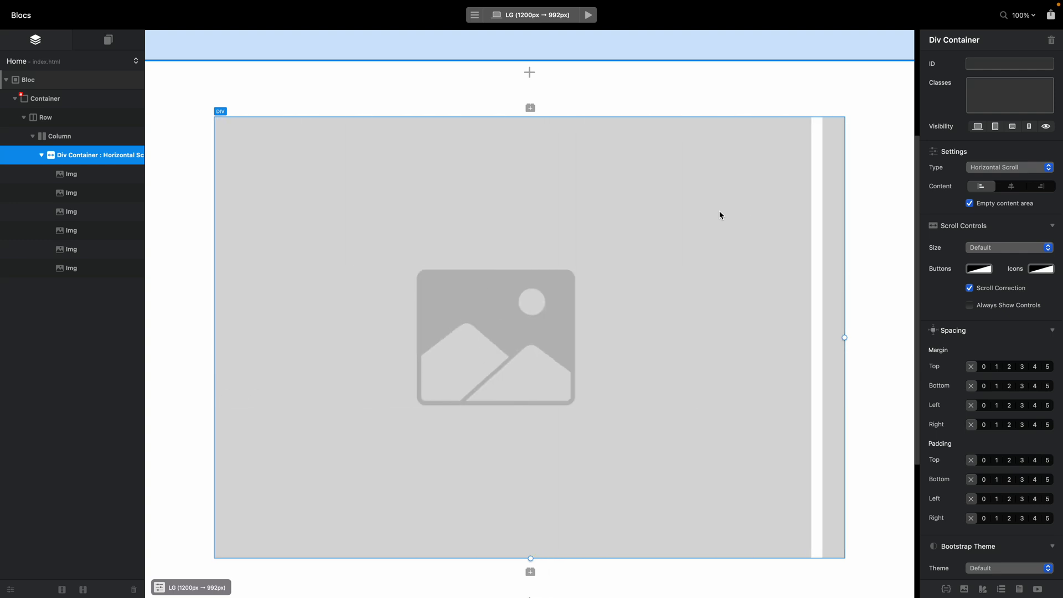
scroll(720, 215, "right", 8)
scroll(720, 215, "left", 7)
scroll(720, 215, "left", 3)
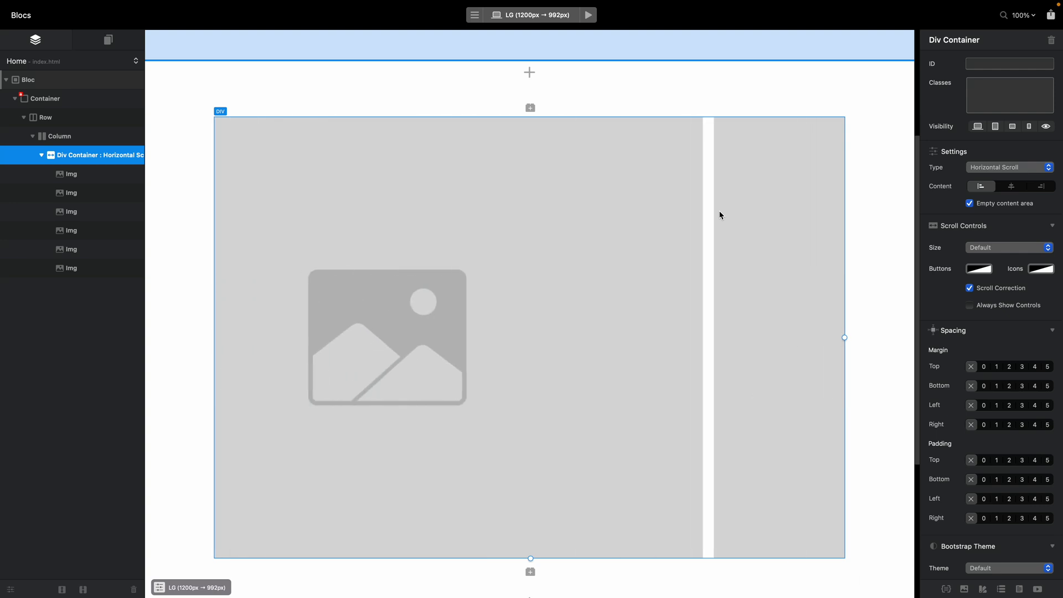
Preview the page to test the image slider by scrolling and with its arrow control, and return to the editor.
left_click(590, 16)
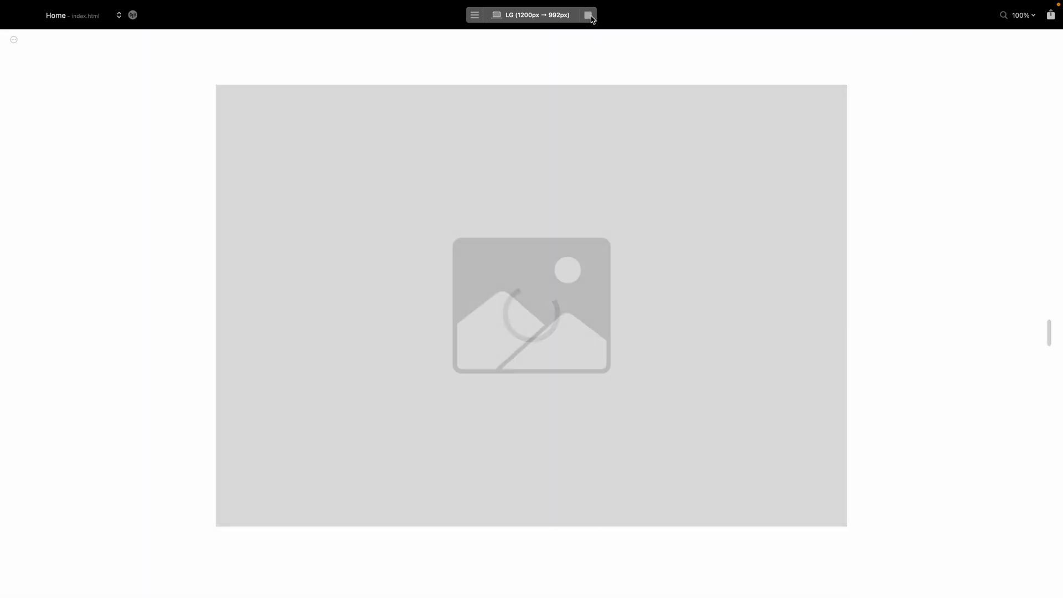
scroll(637, 209, "right", 8)
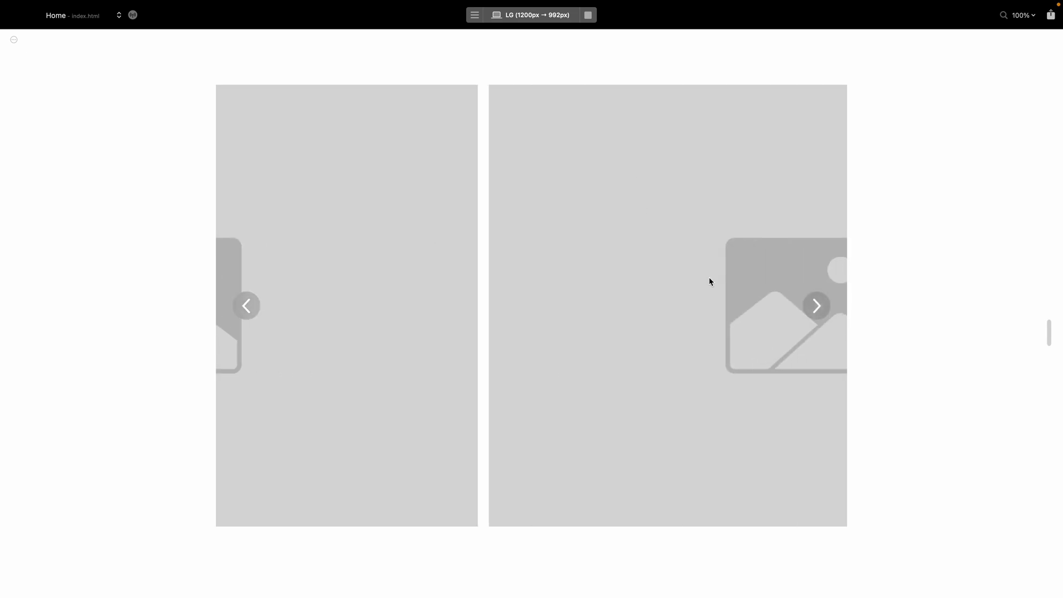
left_click(817, 305)
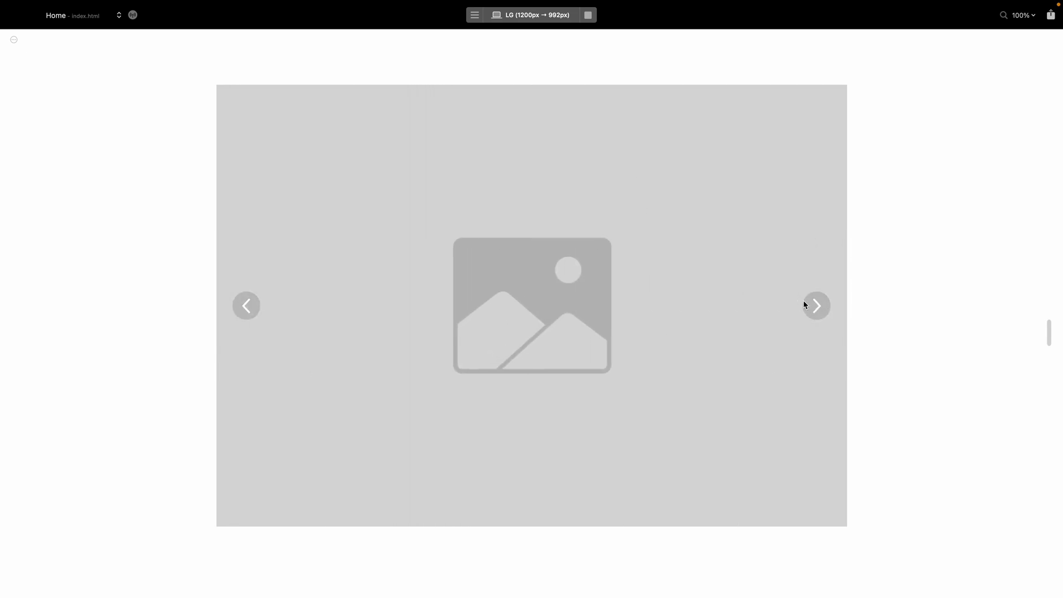
scroll(554, 235, "right", 6)
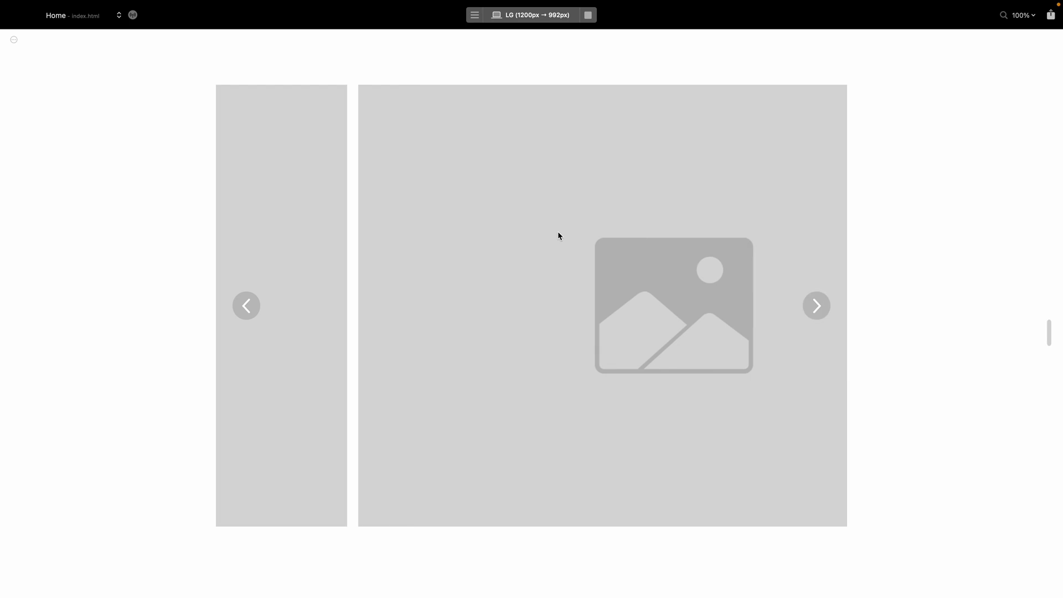
scroll(558, 235, "right", 5)
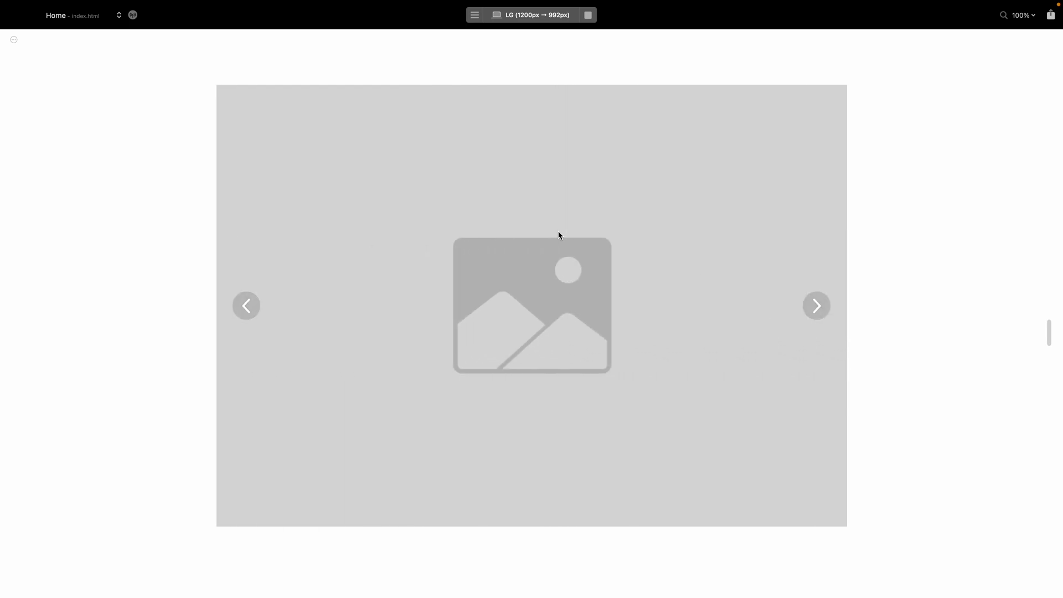
left_click(588, 15)
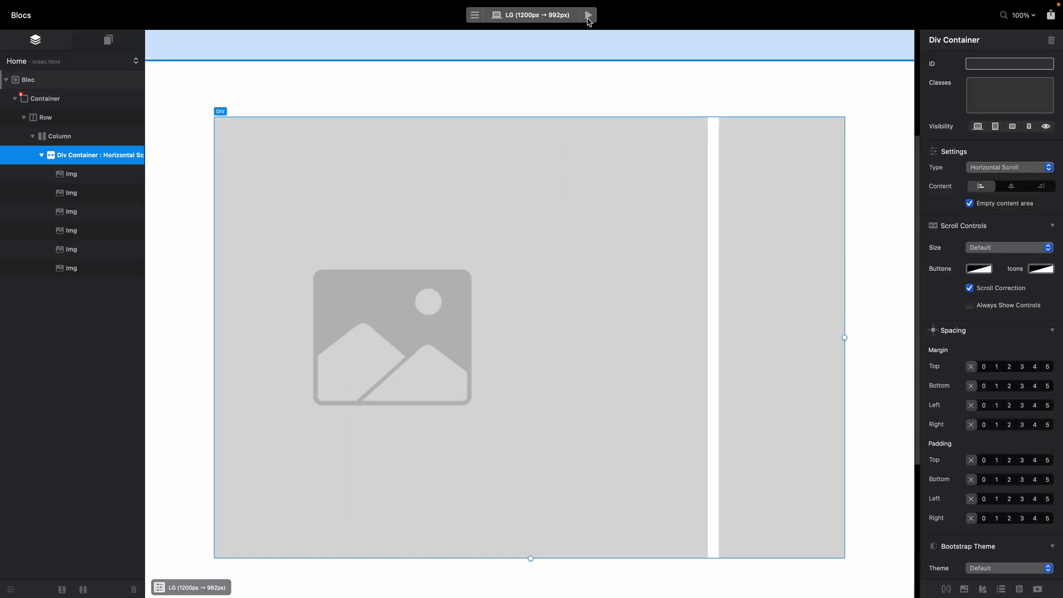
scroll(533, 216, "right", 5)
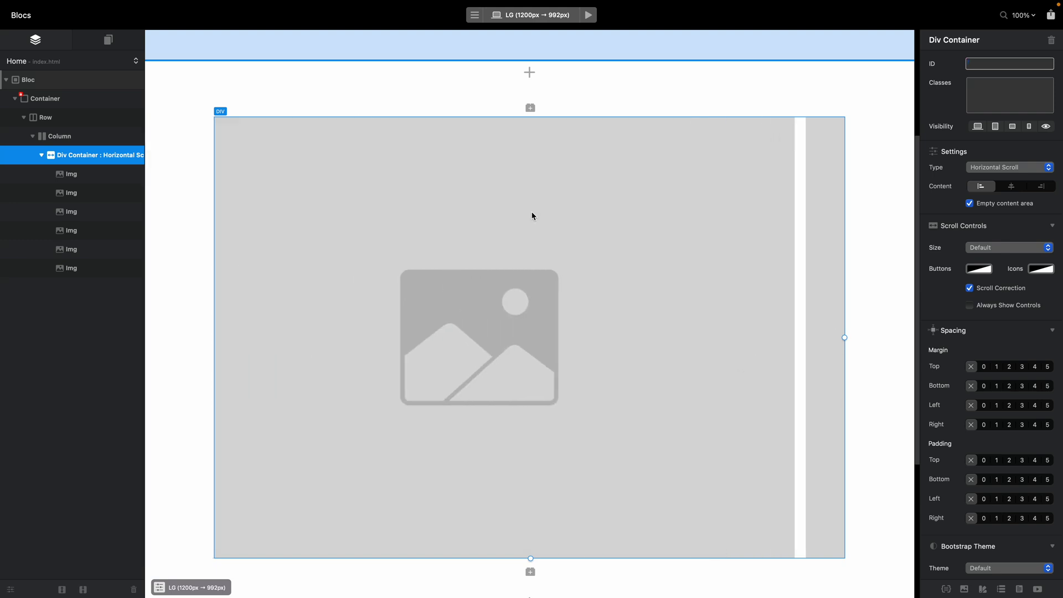
scroll(532, 216, "left", 5)
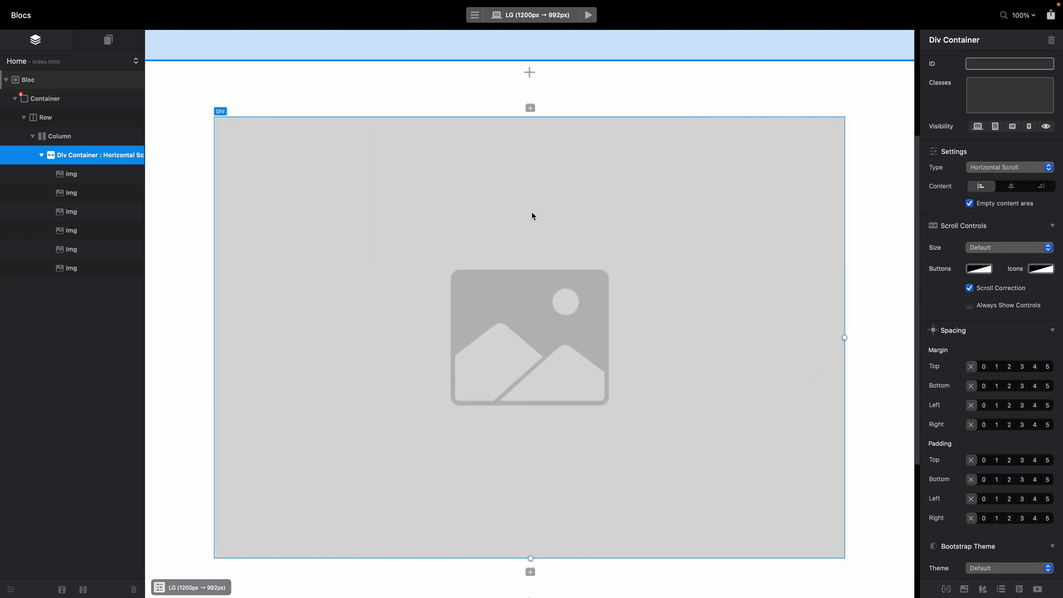
Assign the class slider-item to the first image in the scroll container.
left_click(559, 156)
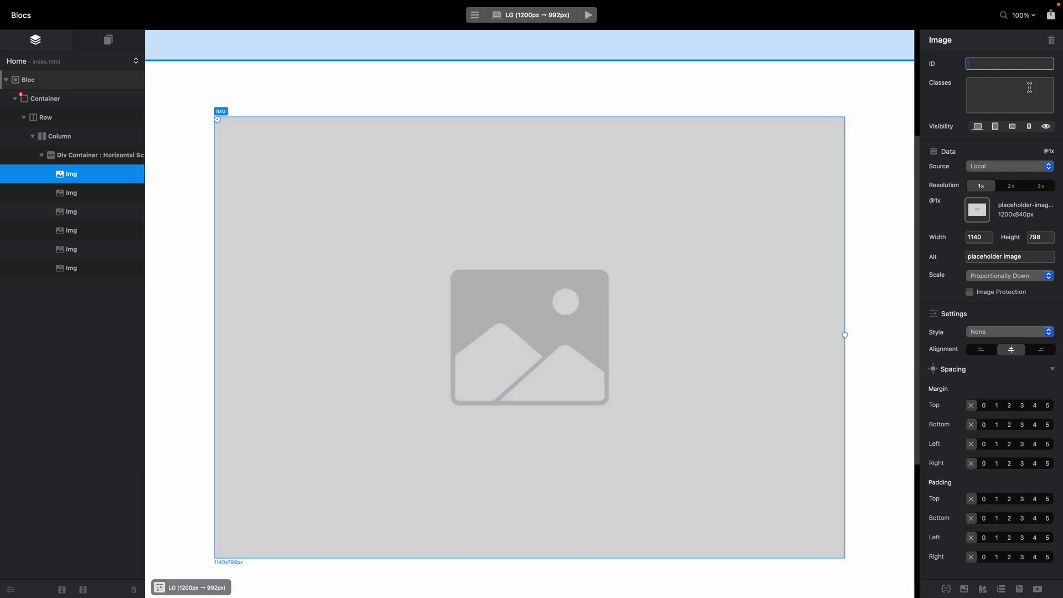
left_click(1017, 88)
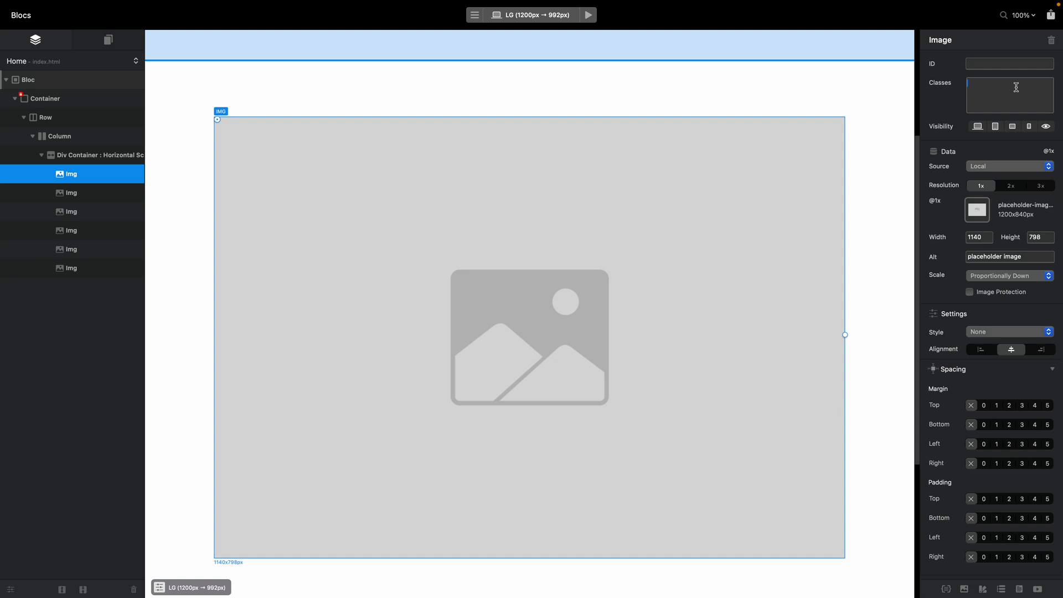
type("slider-item")
key("Return")
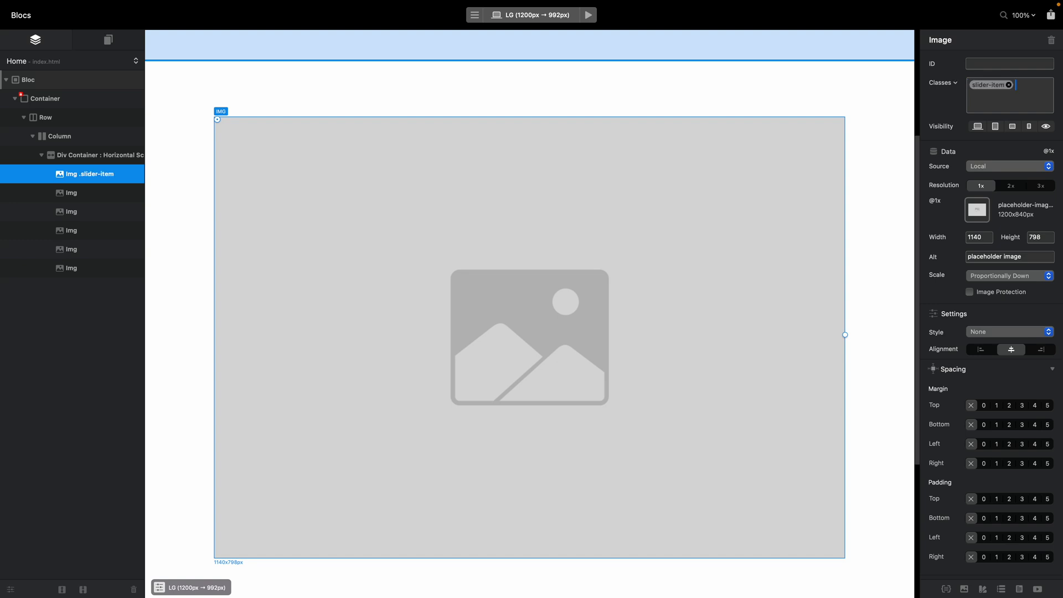
Edit the slider-item class and set its maximum width to 400 px.
left_click(984, 85)
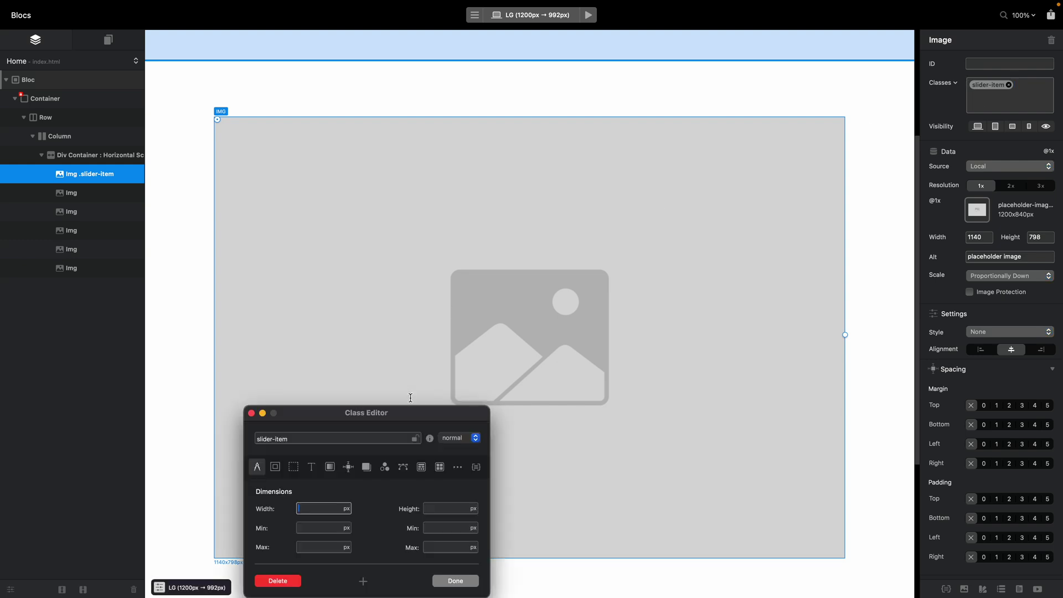
left_click_drag(410, 414, 670, 211)
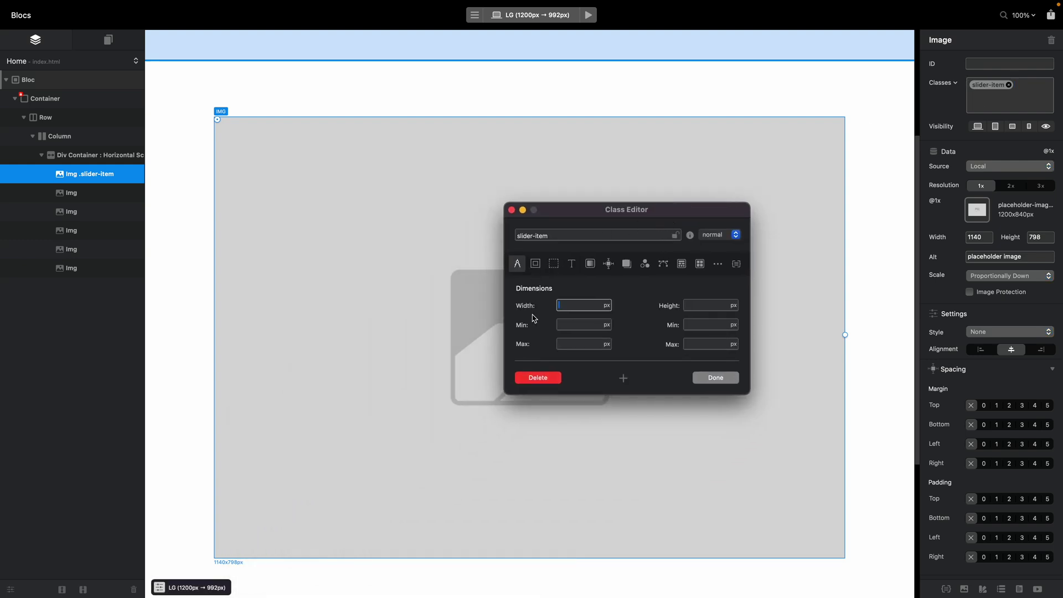
left_click_drag(589, 216, 652, 202)
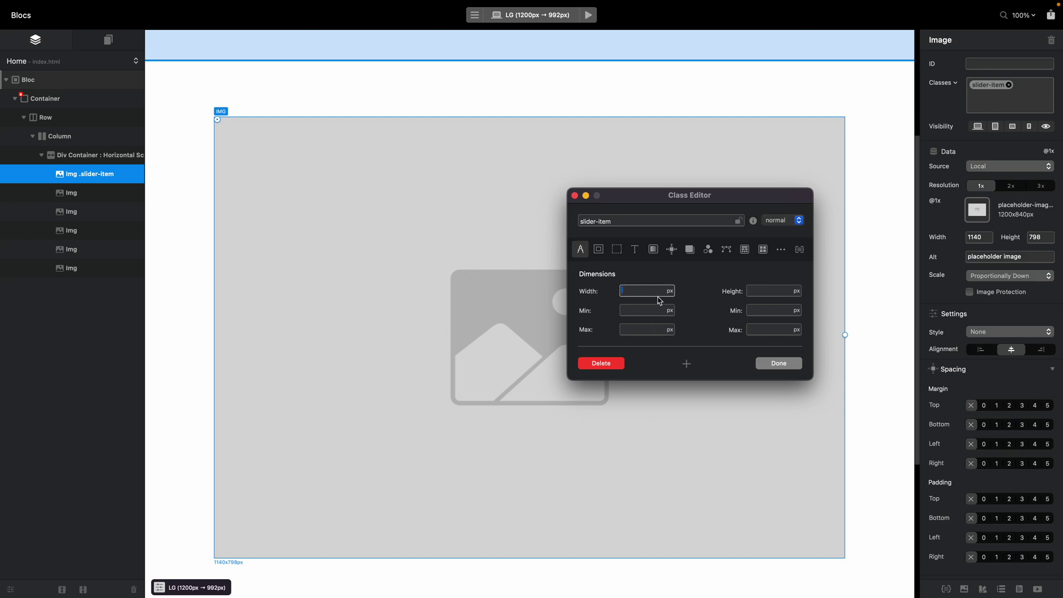
left_click(658, 330)
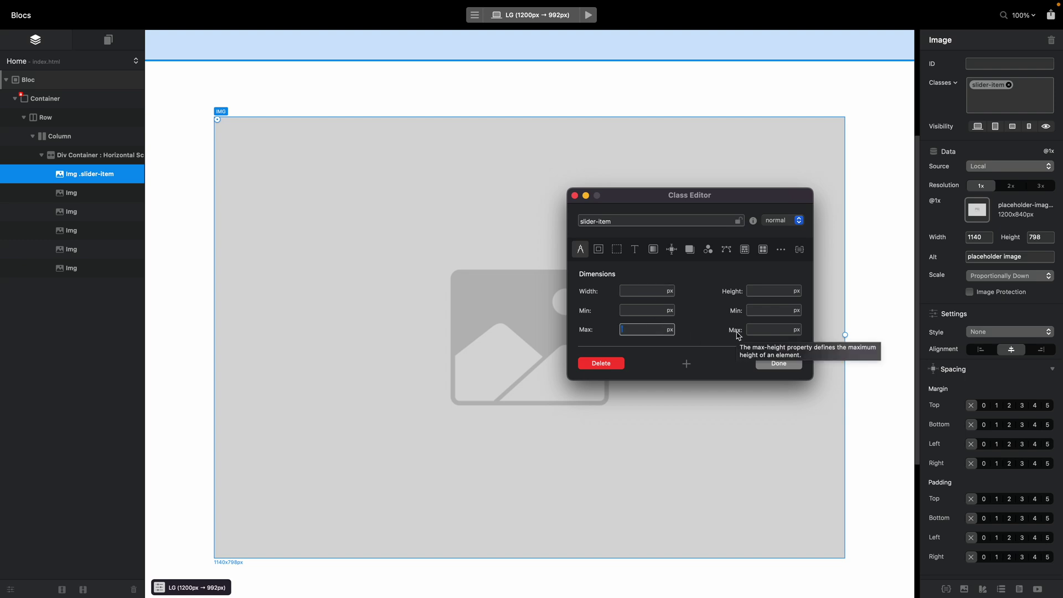
type("400")
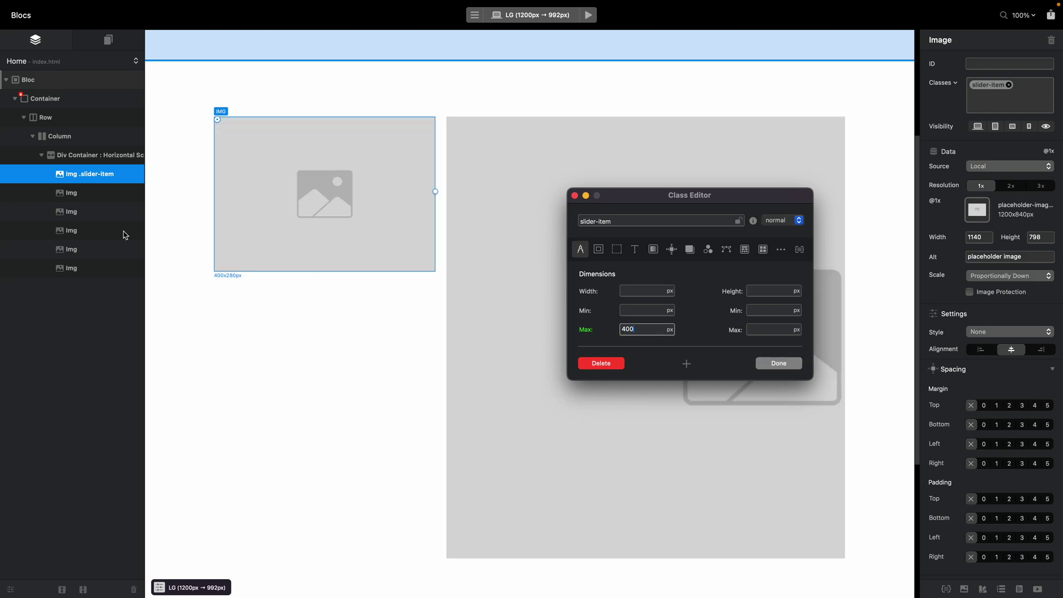
Remove the five duplicate images that lack the slider-item class from the scroll container.
left_click(78, 198)
key("super+z")
key("super+z")
key("super+z")
key("super+z")
key("super+z")
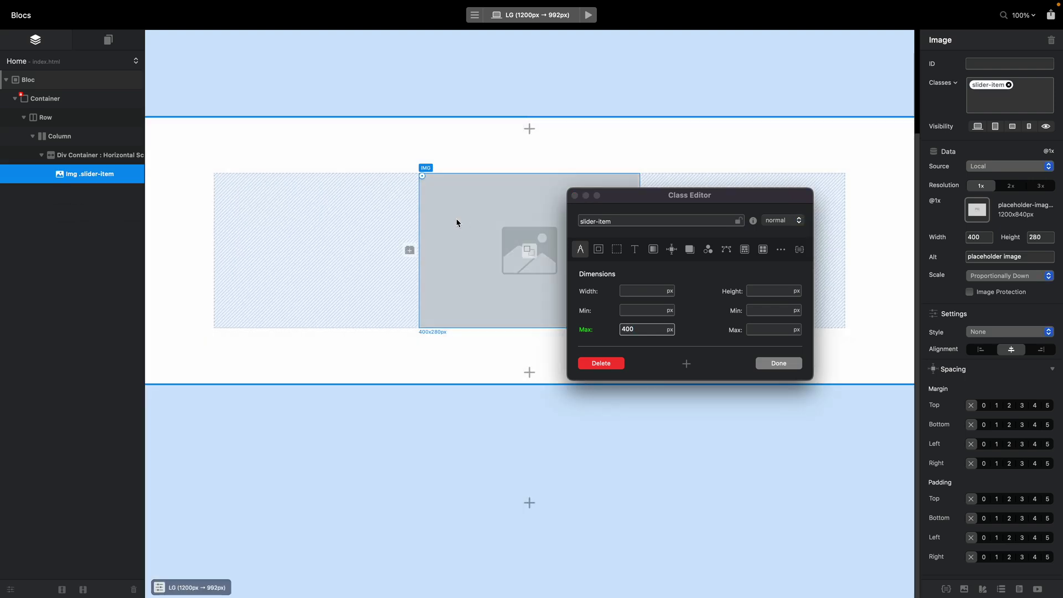
Duplicate the slider-item image four times in the scroll container, check the slider in the preview, and return to the editor.
key("super+d")
key("super+d")
key("super+d")
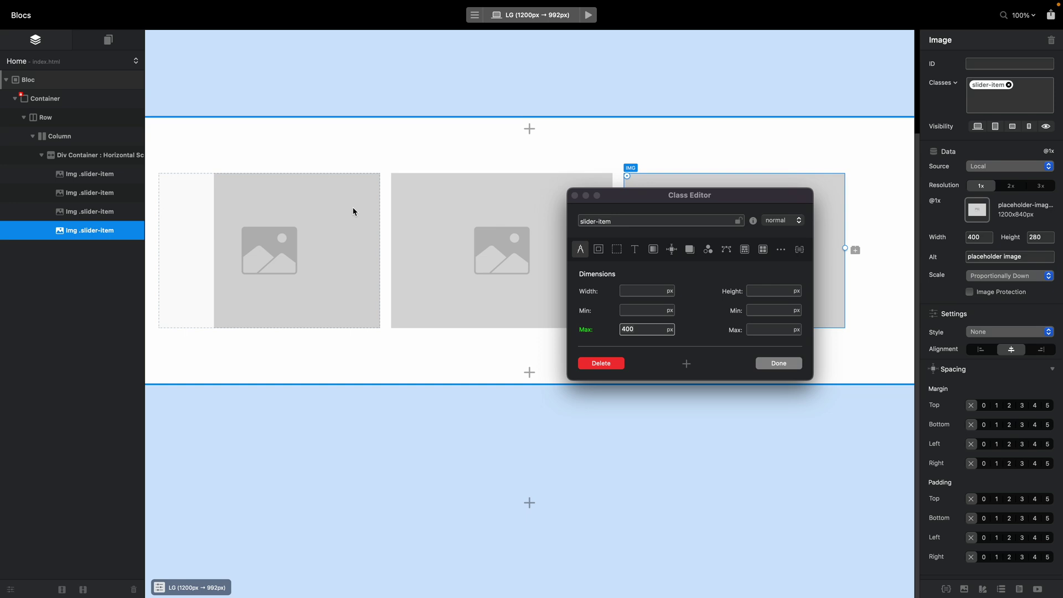
key("super+d")
key("Return")
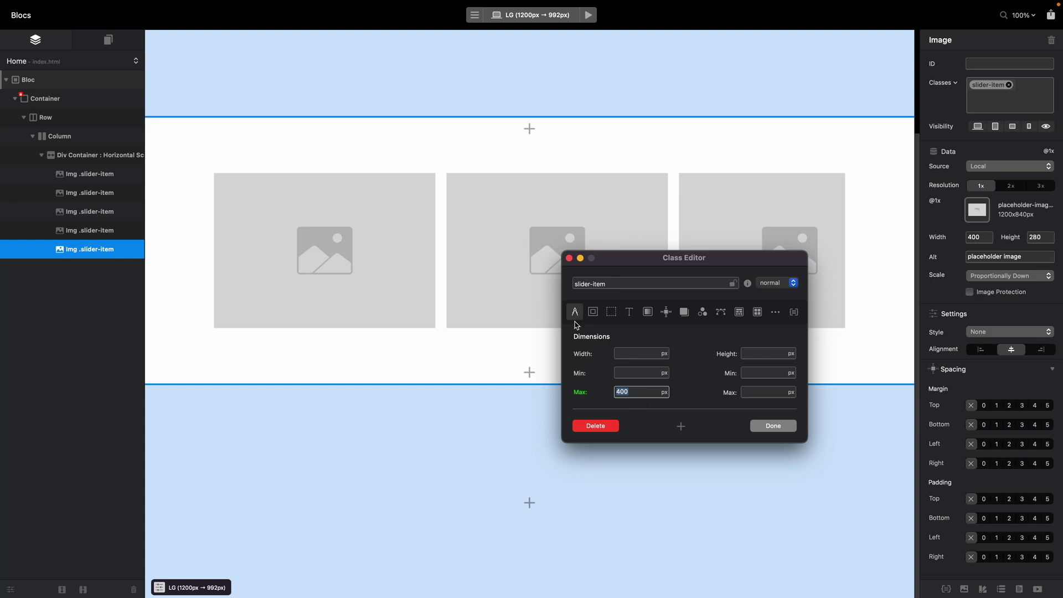
left_click(588, 18)
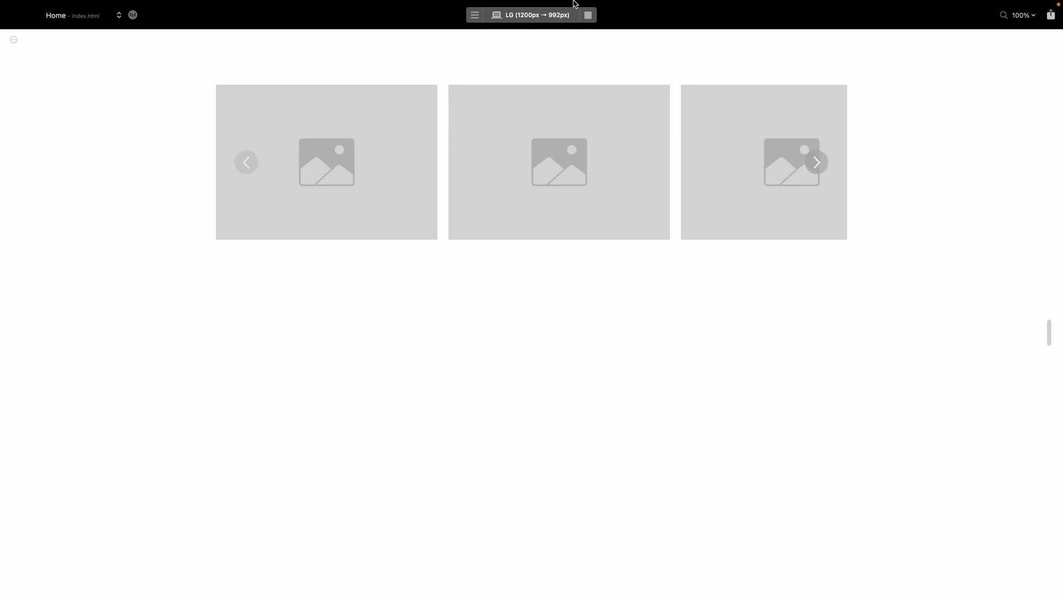
left_click(588, 15)
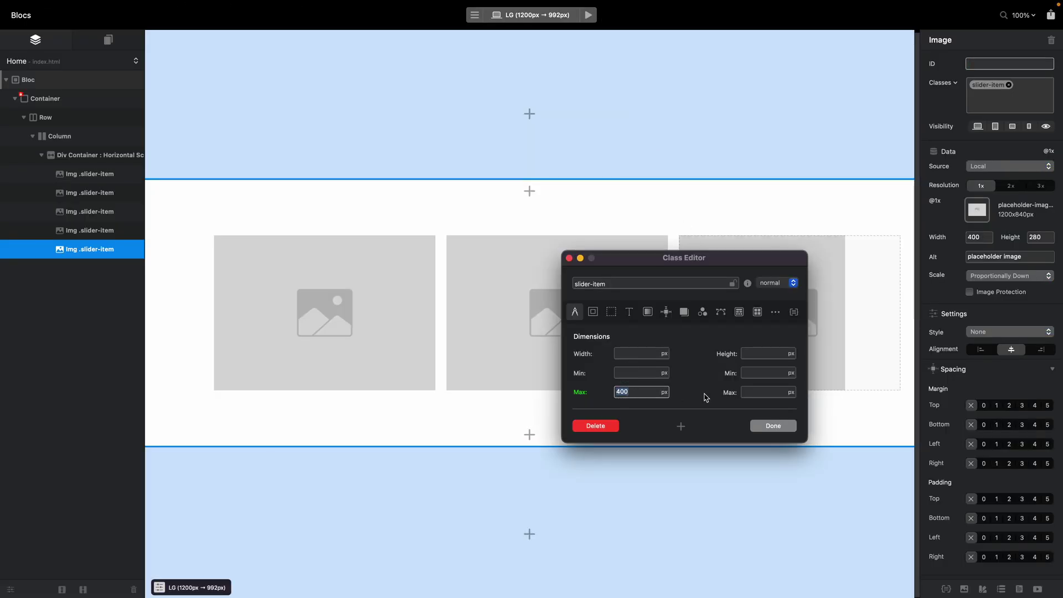
Change the slider-item class's maximum width to 50% and finish editing the class.
left_click(664, 392)
left_click(667, 405)
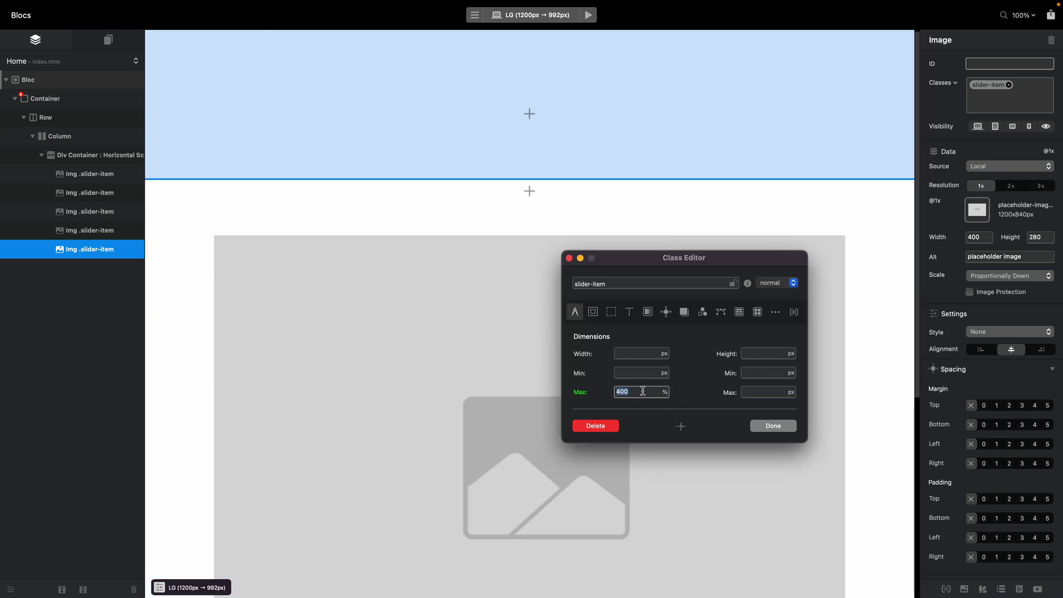
type("50")
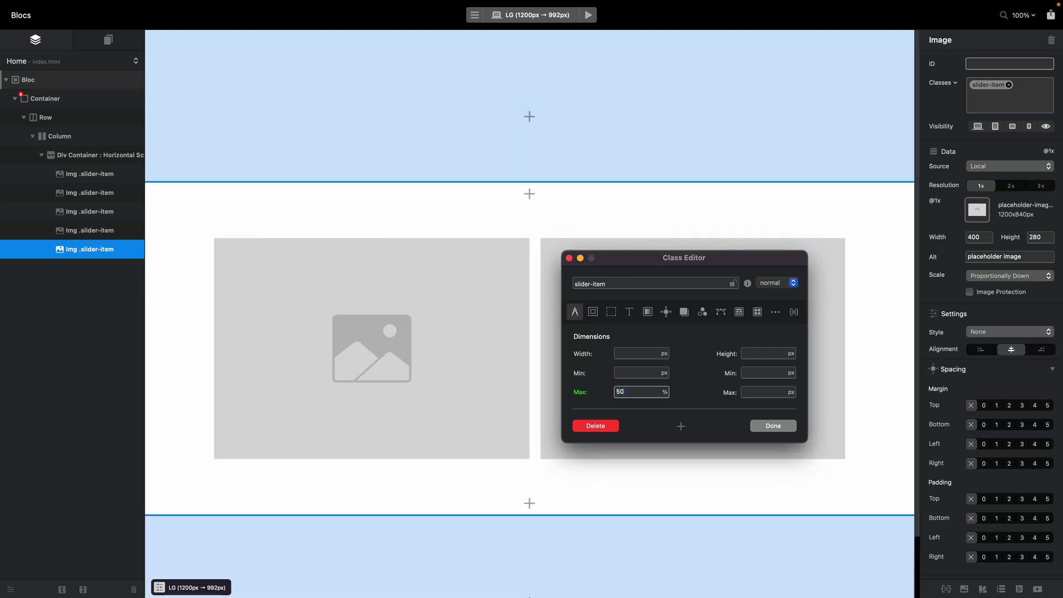
left_click(787, 428)
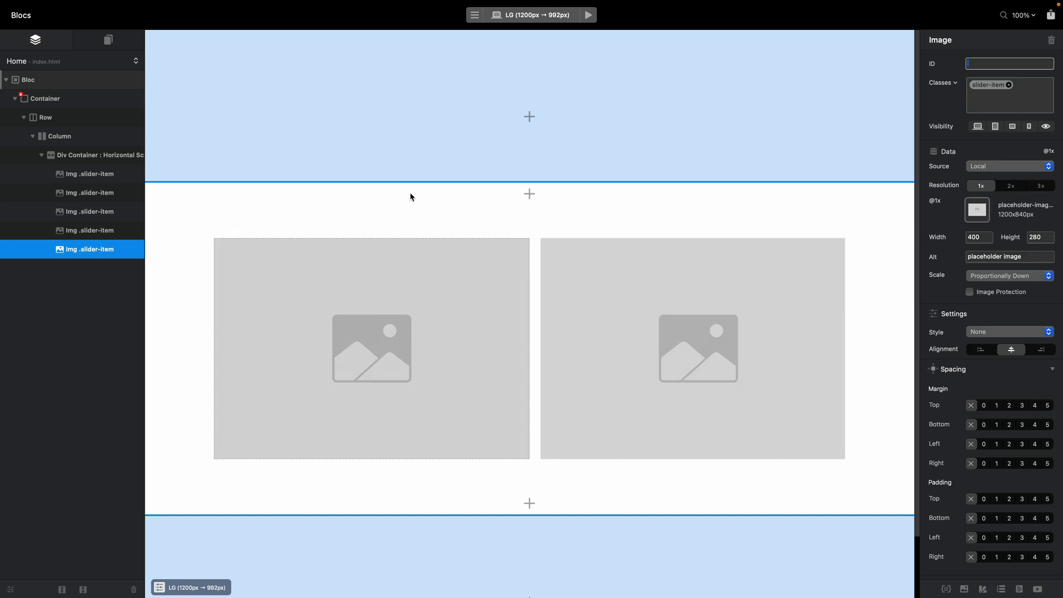
Preview the page to test the two-image slider with its arrow controls, and return to the editor.
left_click(588, 15)
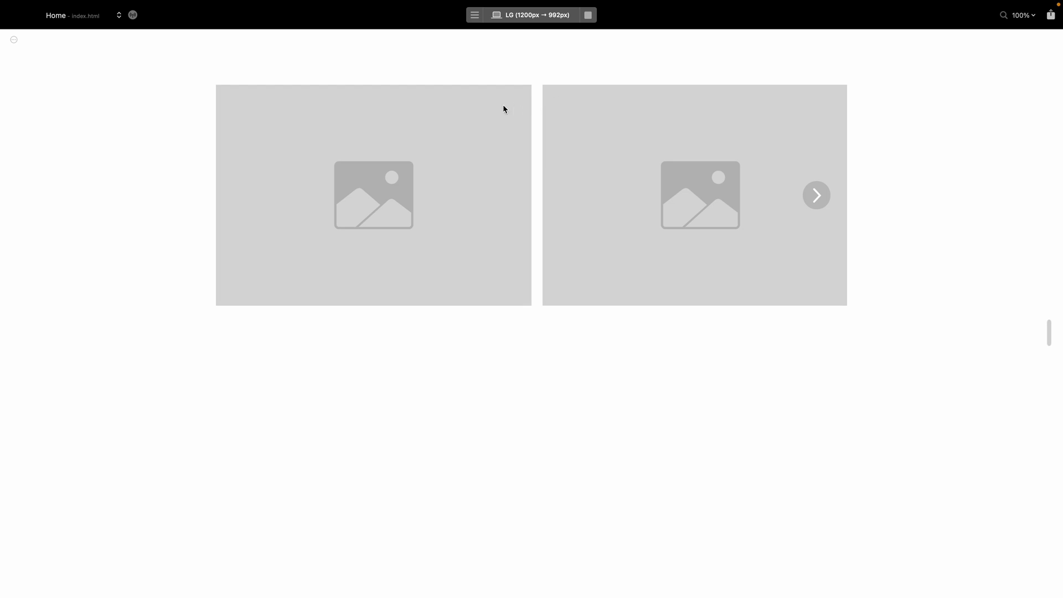
left_click(817, 196)
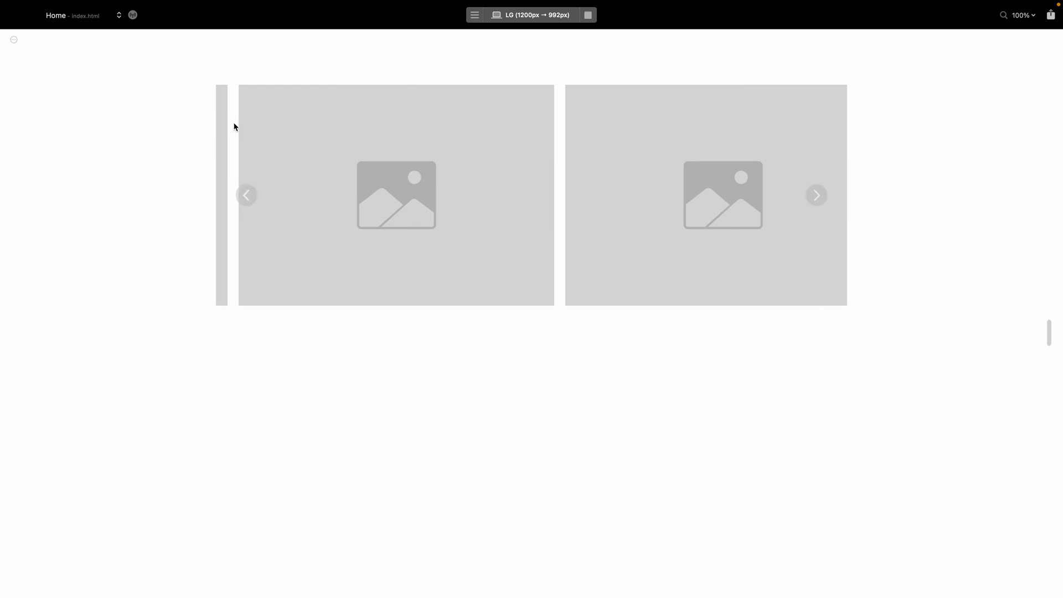
left_click(827, 195)
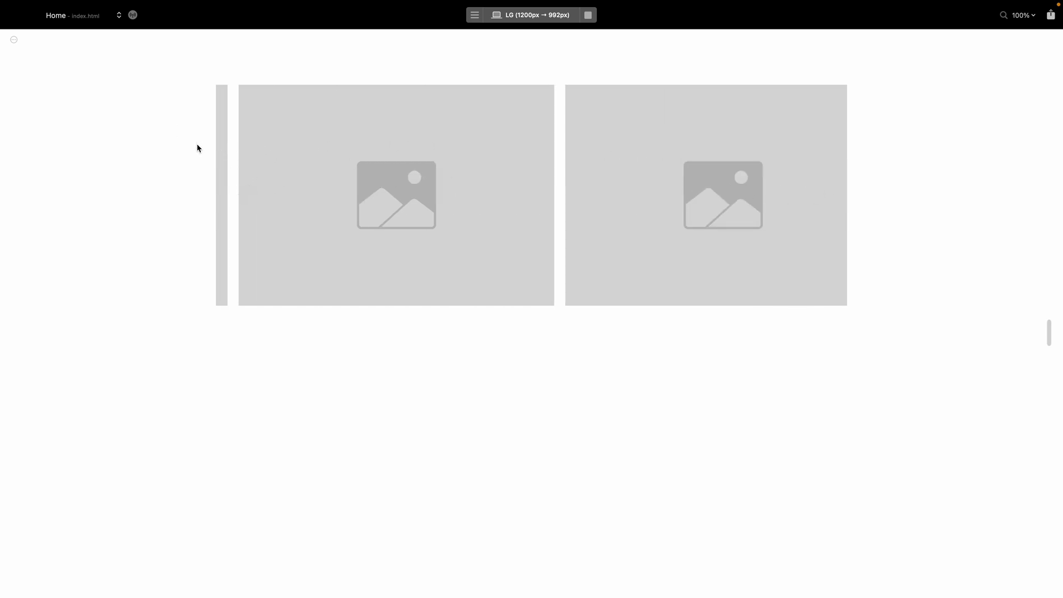
mouse_move(524, 156)
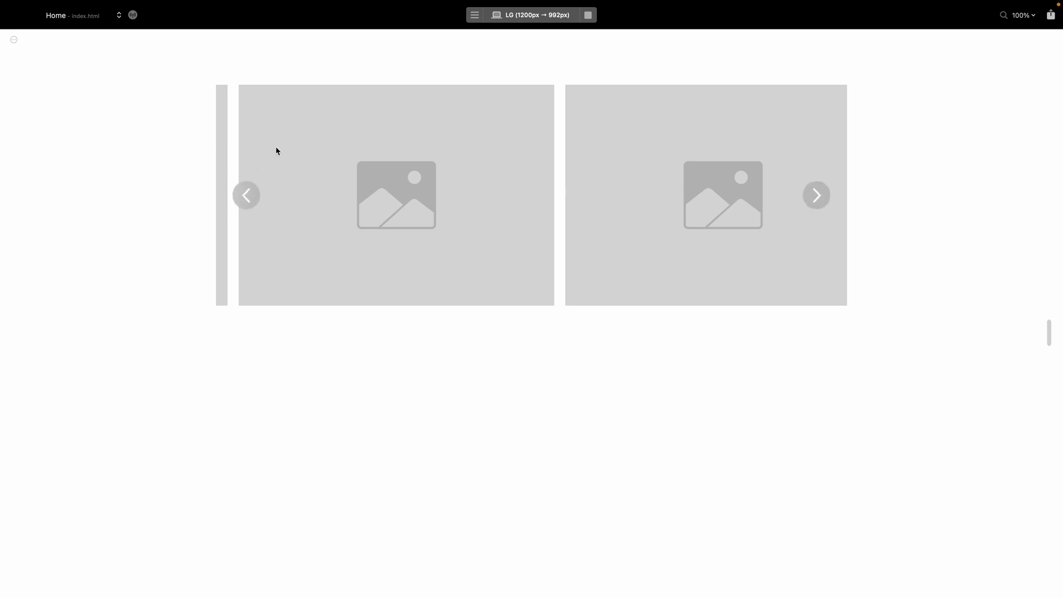
left_click(817, 195)
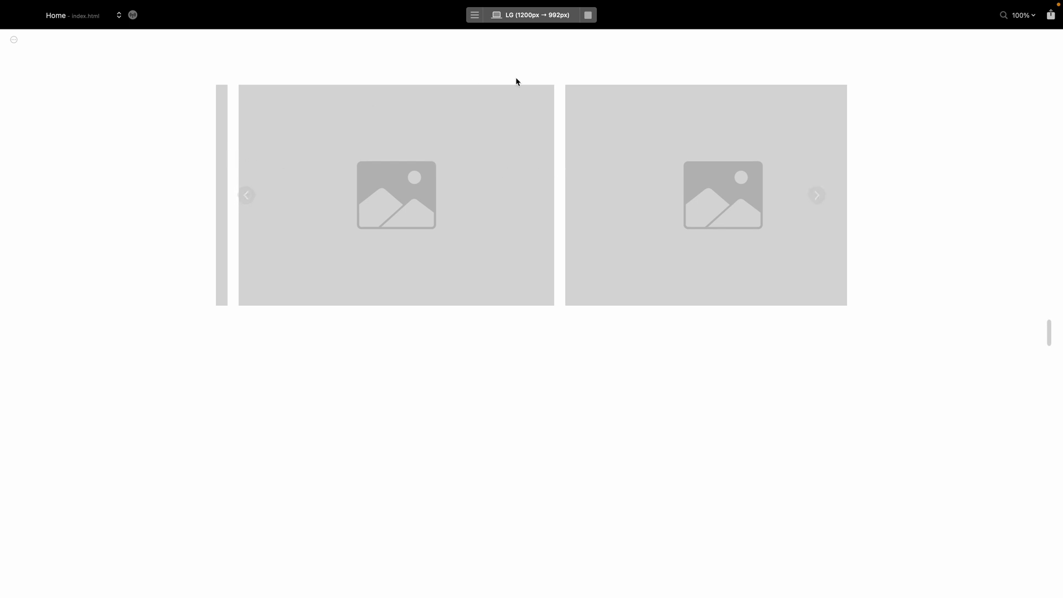
left_click(590, 16)
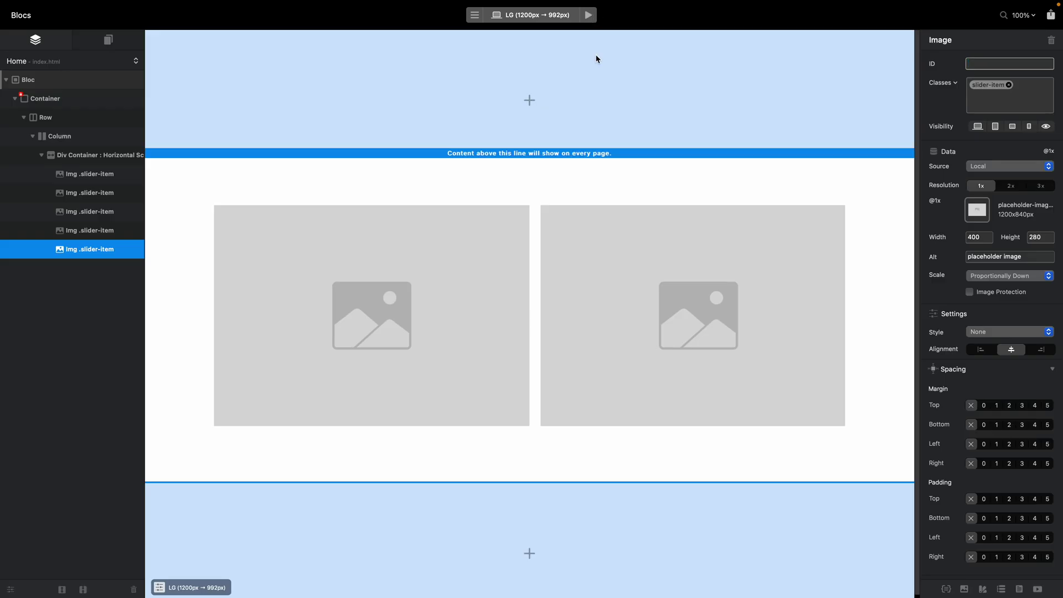
Select the Horizontal Scroll div container and check its default scroll controls in a brief preview.
left_click(537, 258)
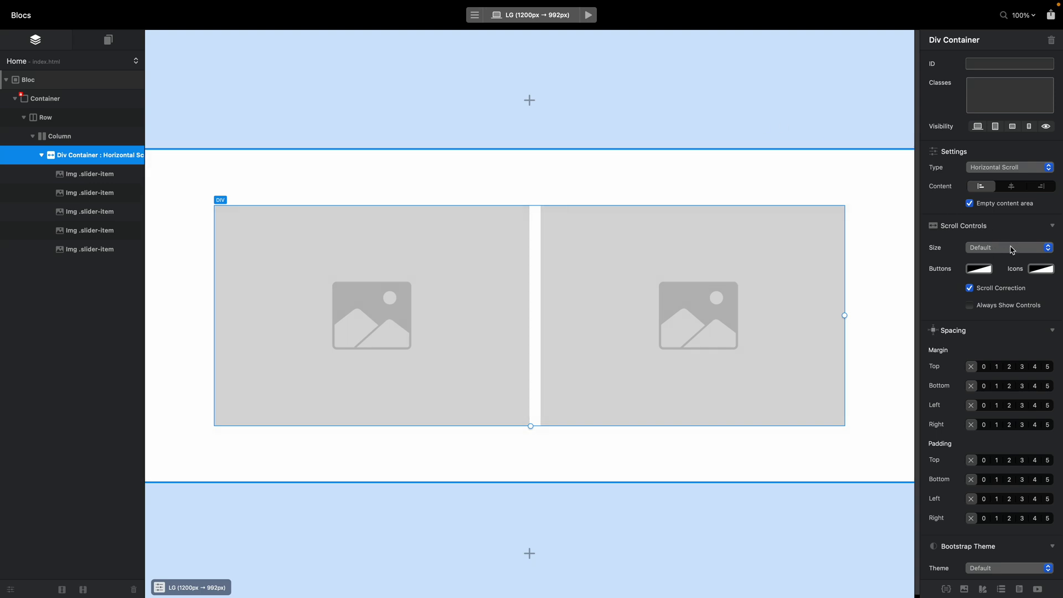
left_click(589, 15)
mouse_move(822, 200)
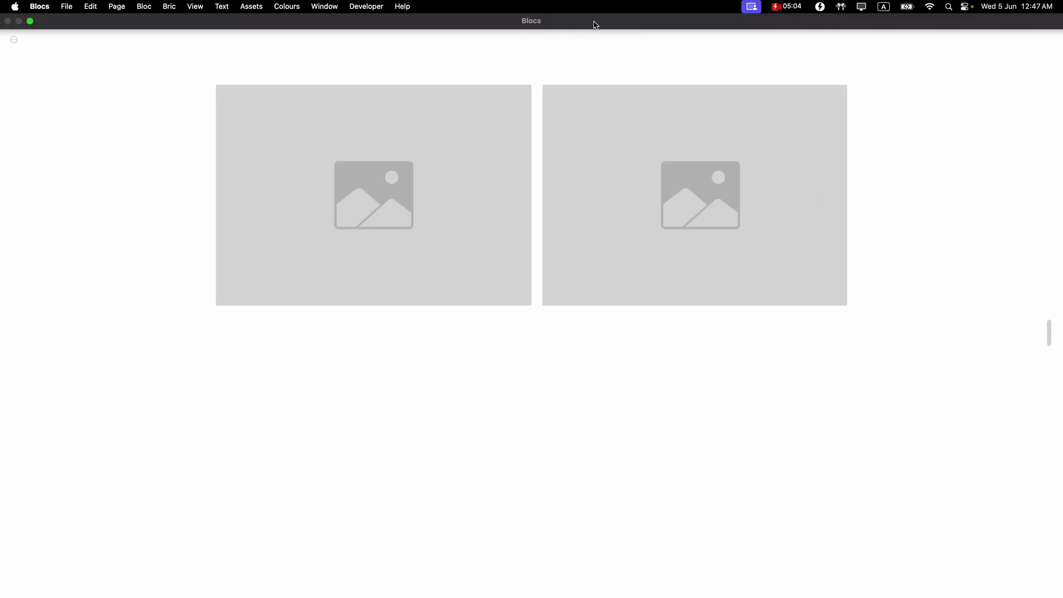
left_click(589, 15)
Try the Compact size for the scroll controls in the preview, and restore the size to Default.
left_click(997, 248)
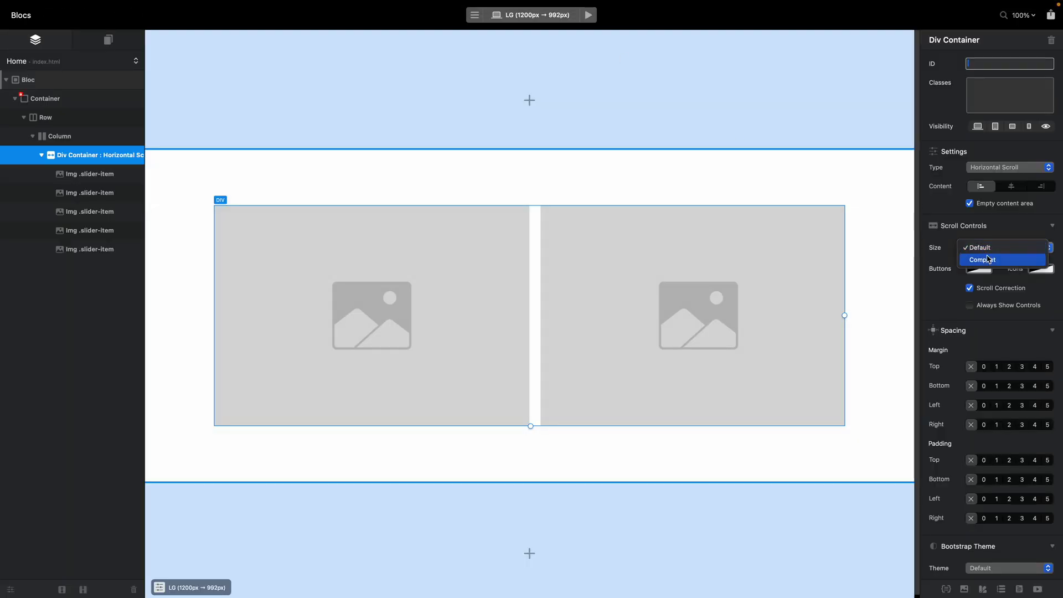
left_click(986, 259)
left_click(595, 17)
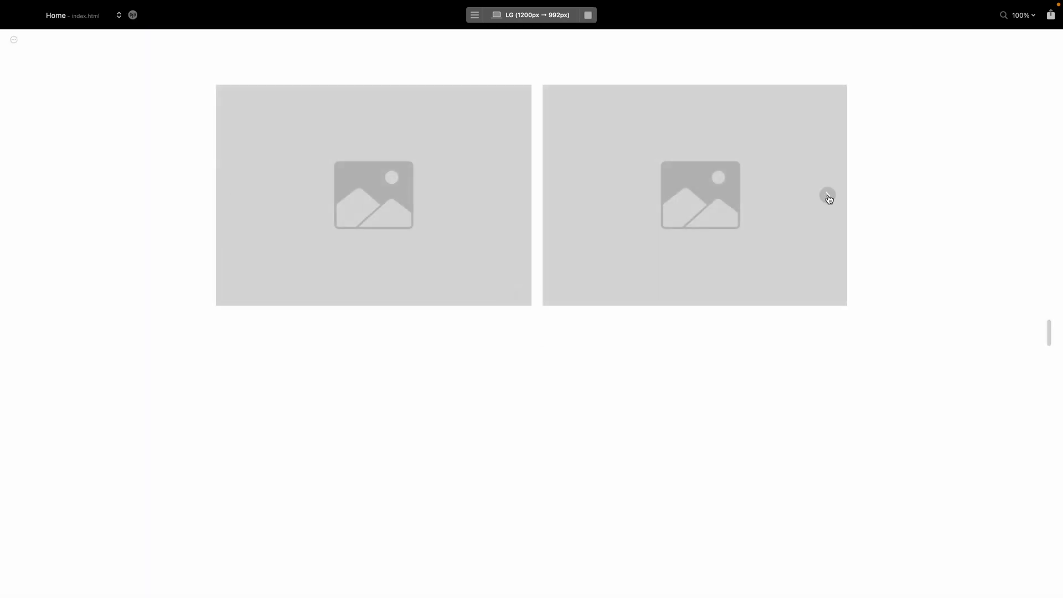
left_click(827, 196)
left_click(588, 15)
left_click(995, 247)
left_click(993, 239)
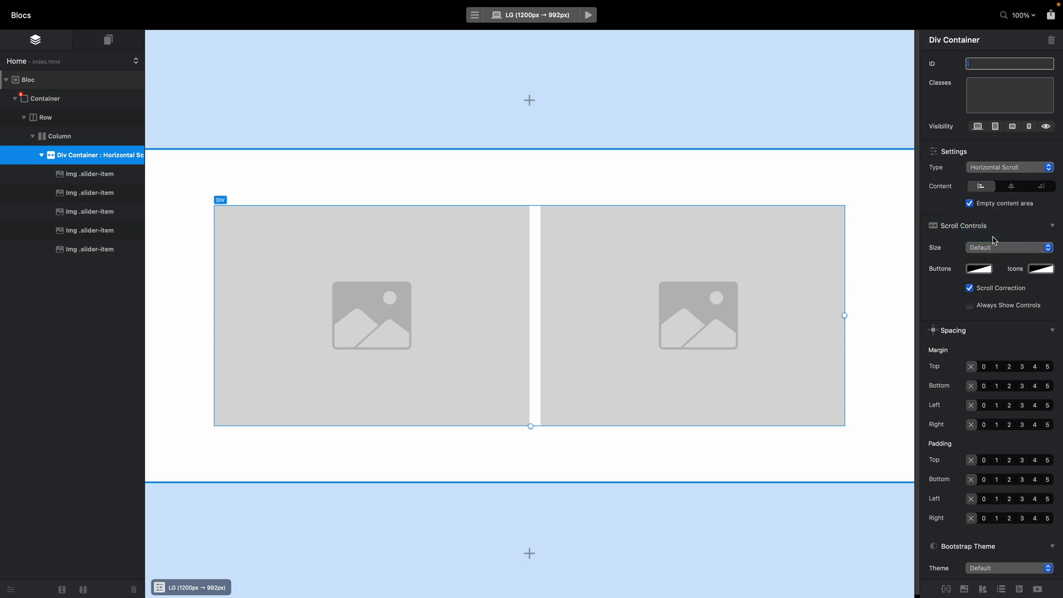
Set the scroll controls' button colour to black and their icon colour to fully opaque green #00FF00.
left_click(974, 269)
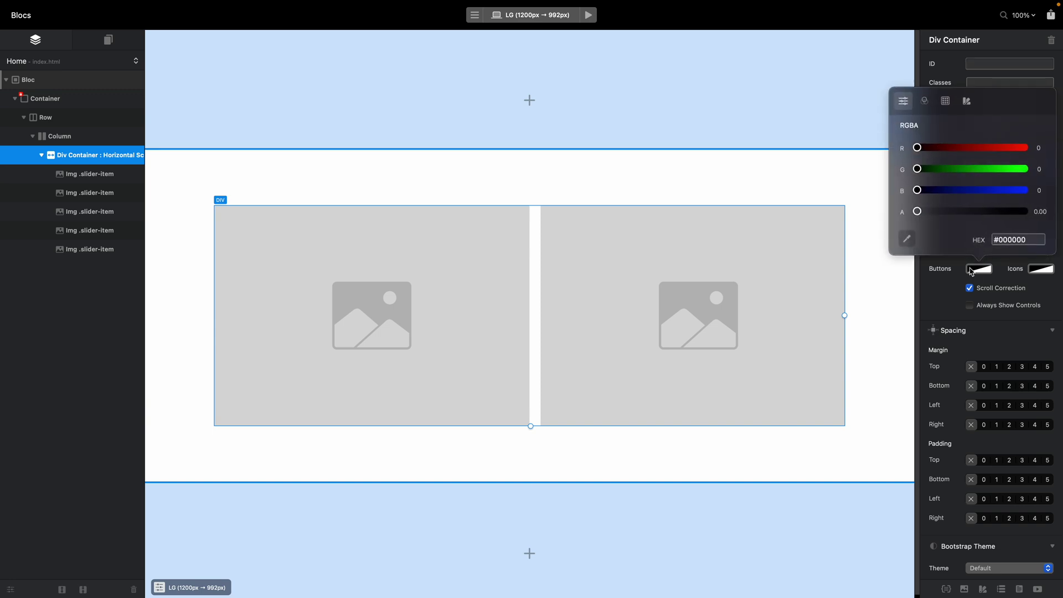
left_click(1042, 272)
left_click(1042, 270)
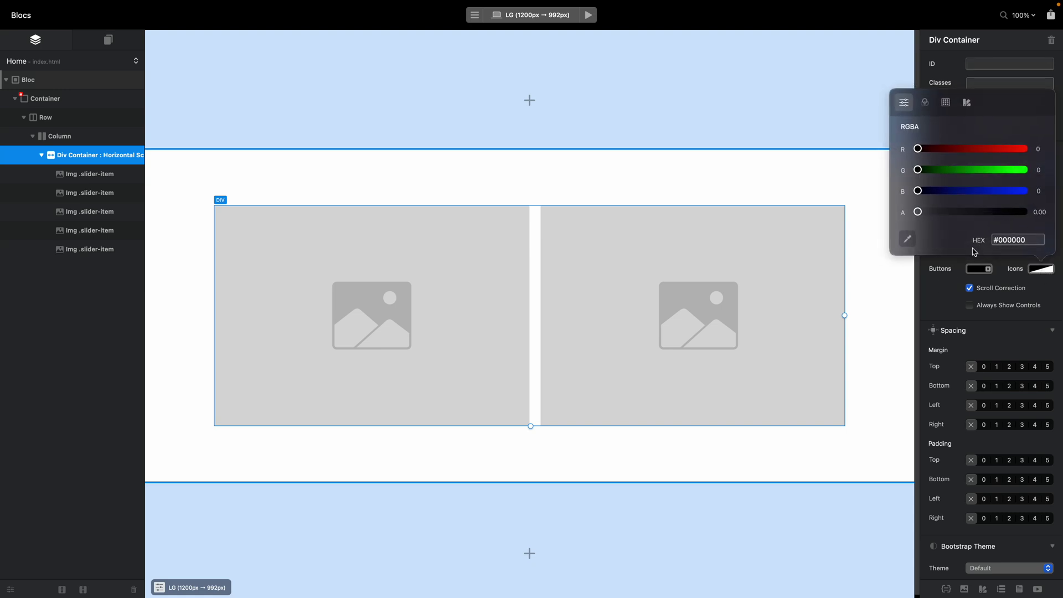
left_click_drag(961, 166, 1026, 170)
left_click_drag(975, 212, 1049, 214)
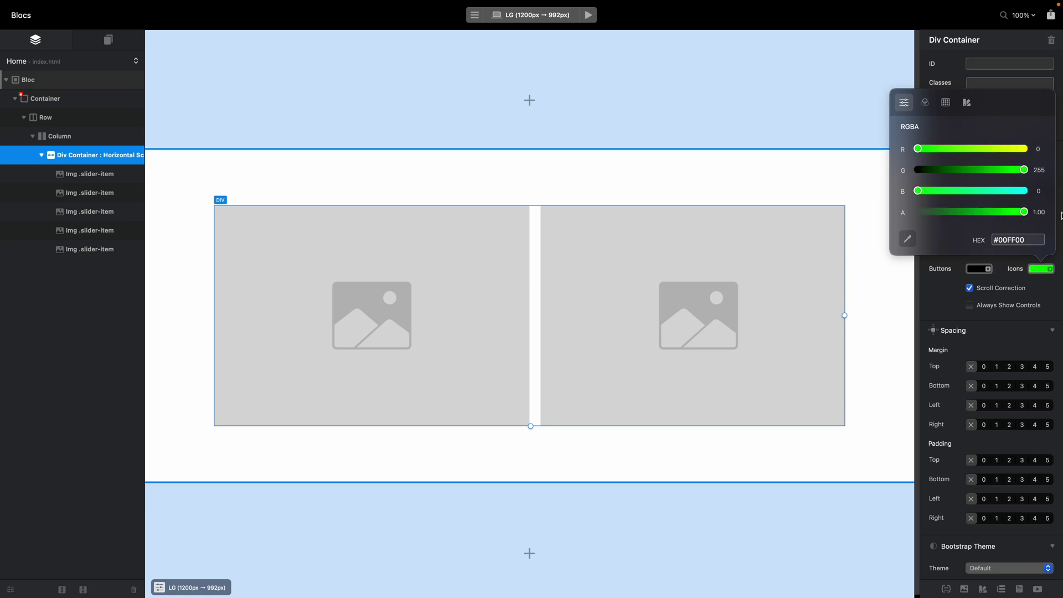
Preview the page to test the recoloured scroll controls and how the slider scrolls, and return to the editor.
left_click(590, 20)
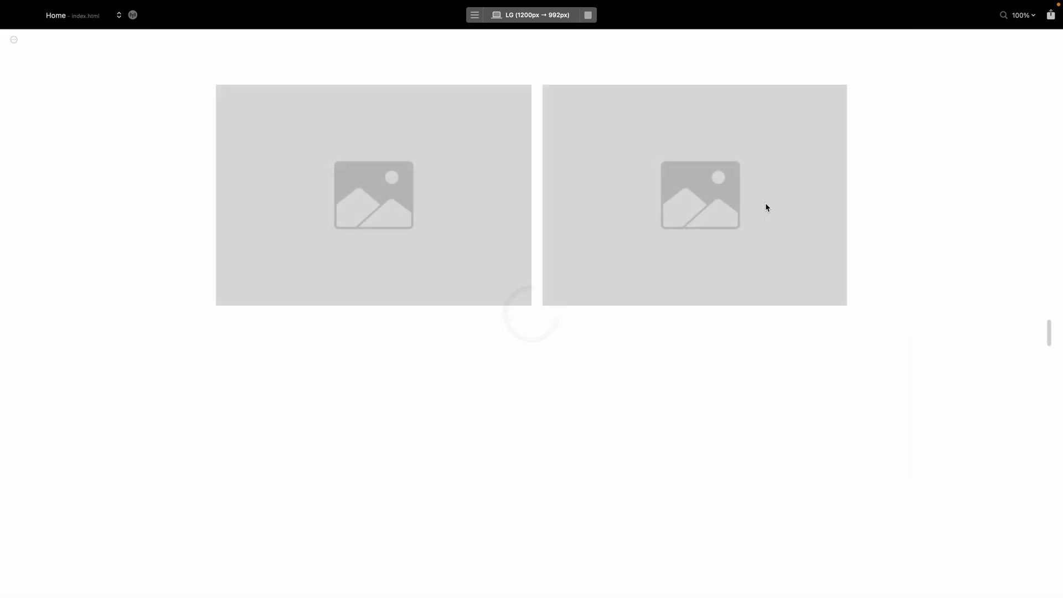
left_click(818, 197)
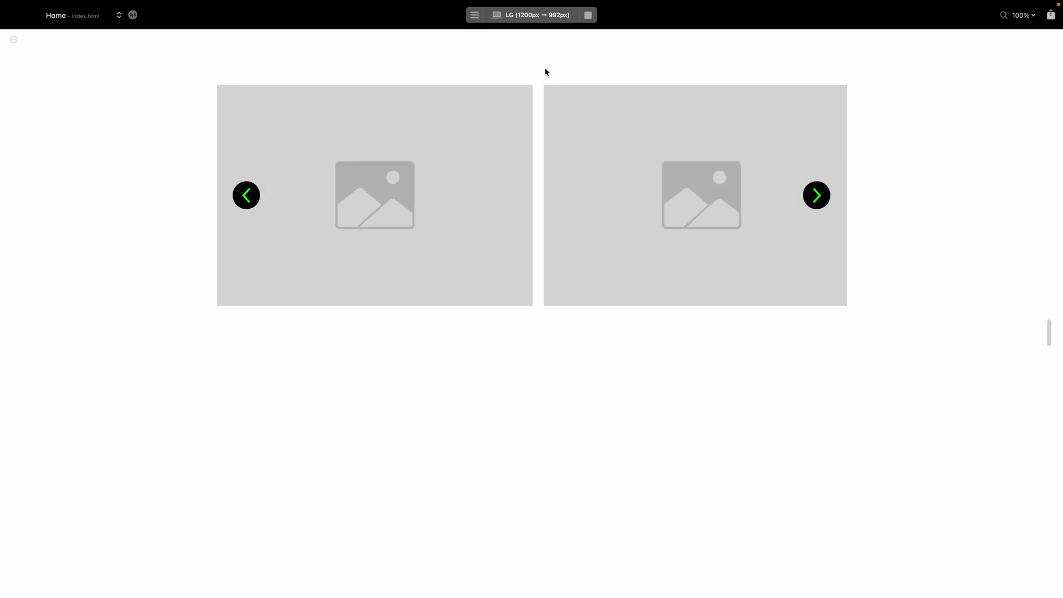
left_click(590, 17)
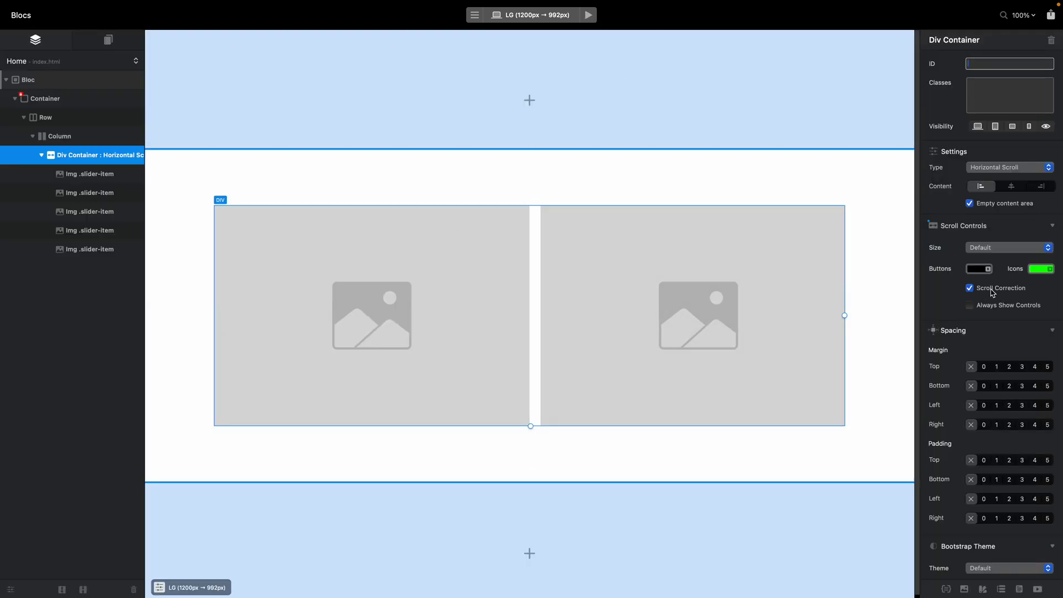
left_click(589, 15)
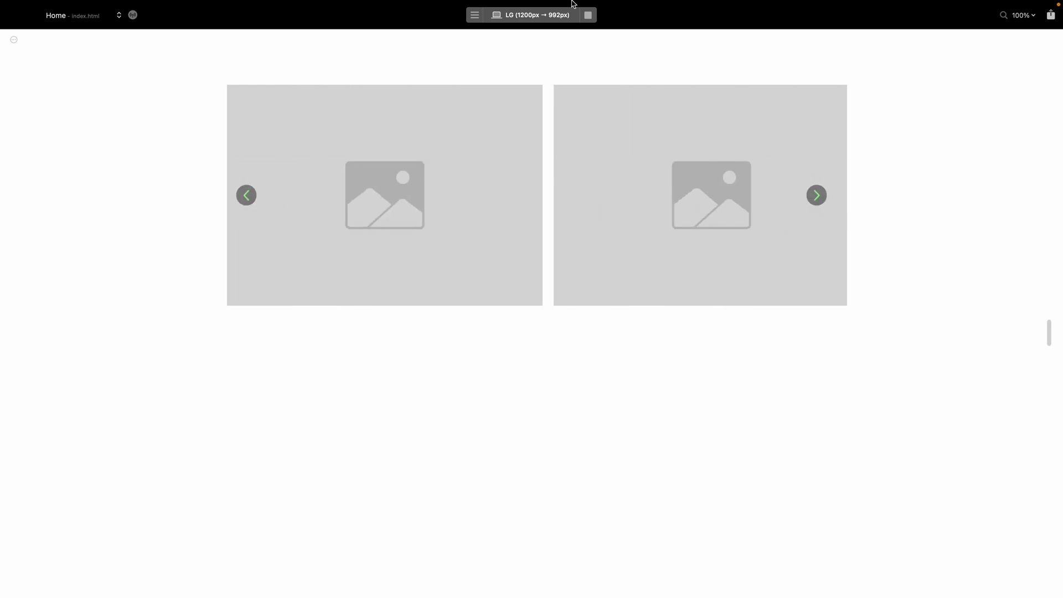
left_click(589, 15)
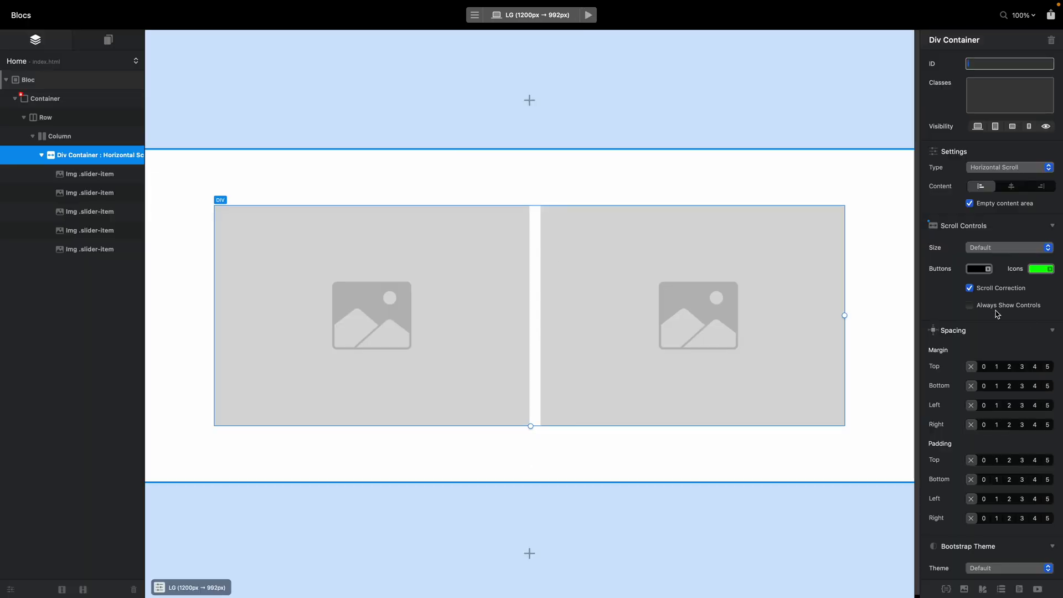
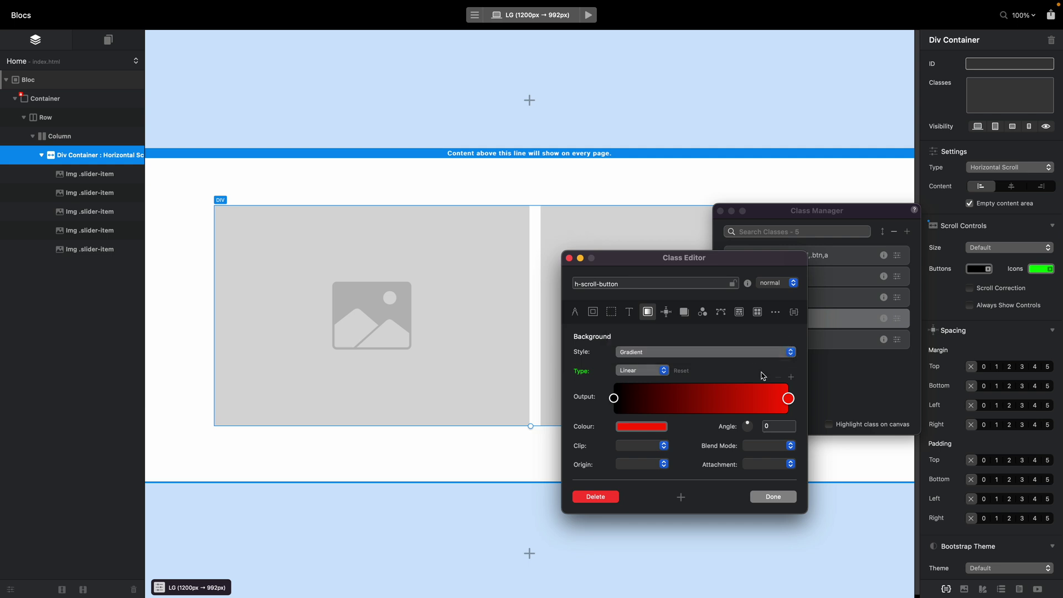
Finish the black-to-red linear gradient background on the h-scroll-button class and test the arrow control in the preview.
left_click(774, 496)
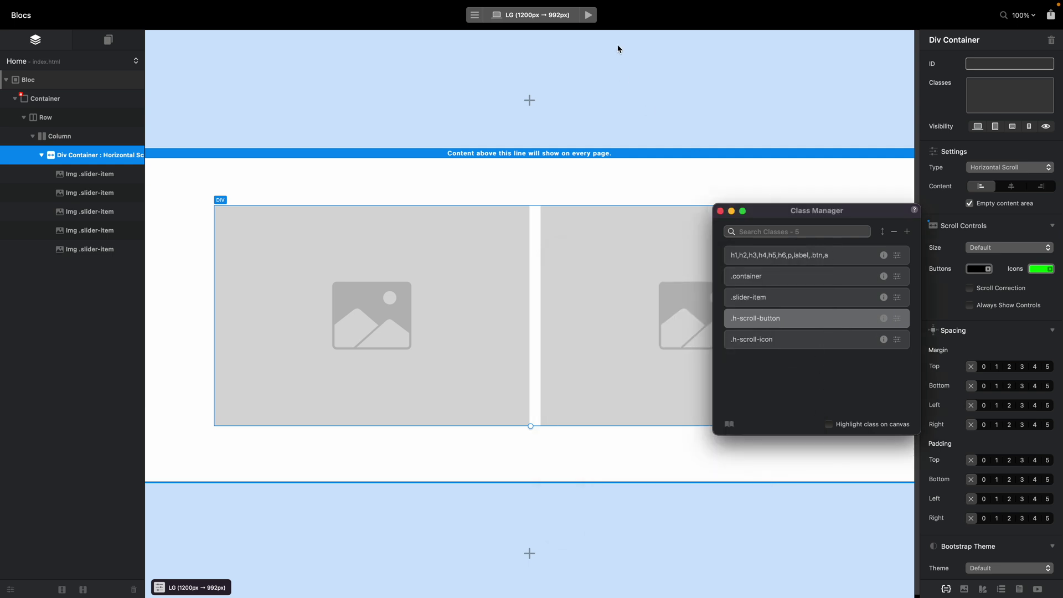
left_click(588, 16)
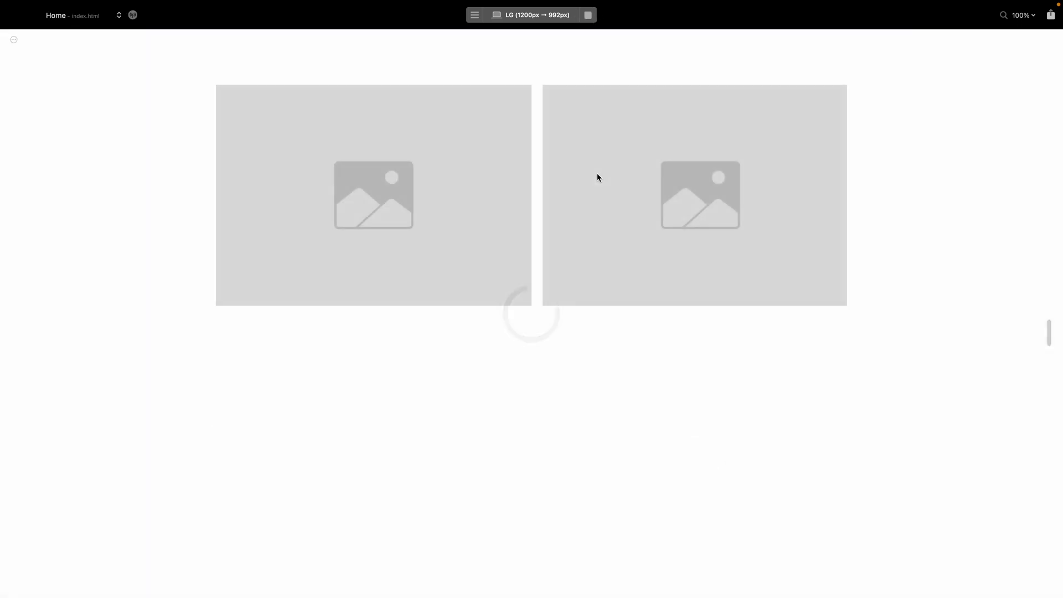
left_click(819, 197)
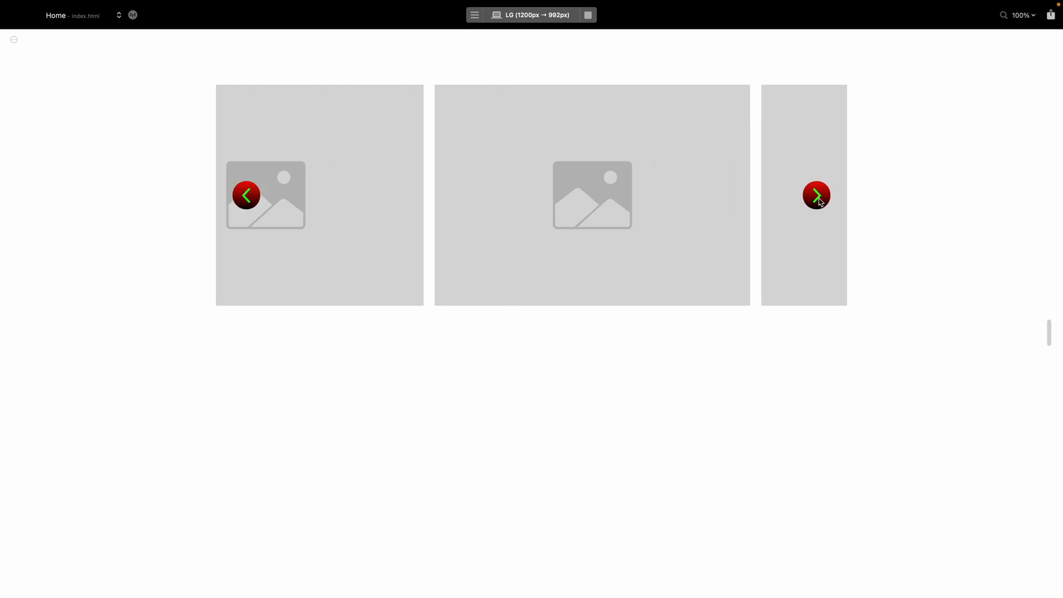
left_click(588, 15)
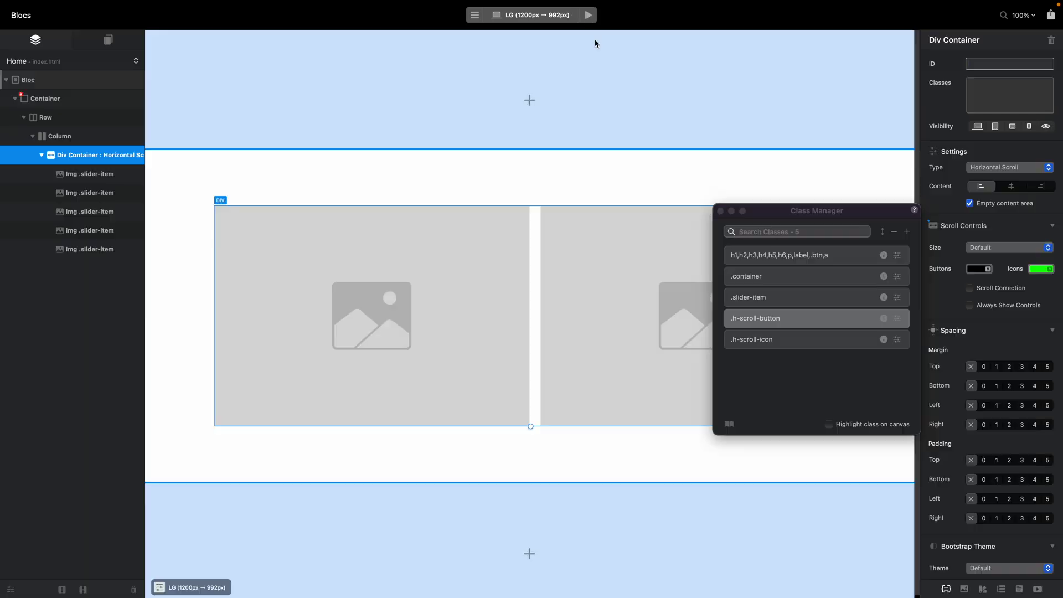
Set all four border radius values of the h-scroll-button class to 0 px and check the square arrow control in the preview.
double_click(807, 319)
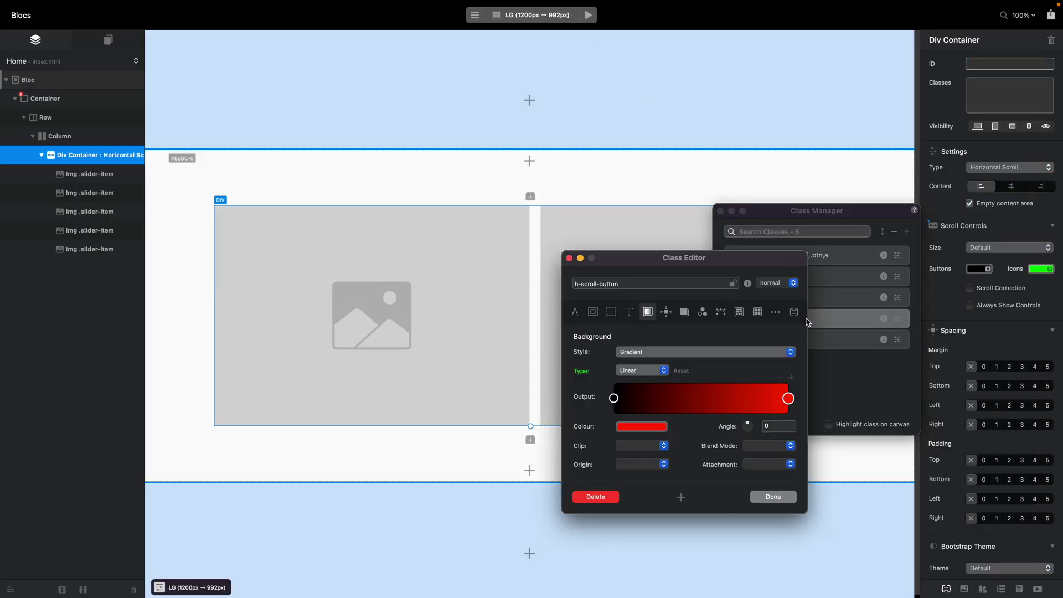
left_click(593, 312)
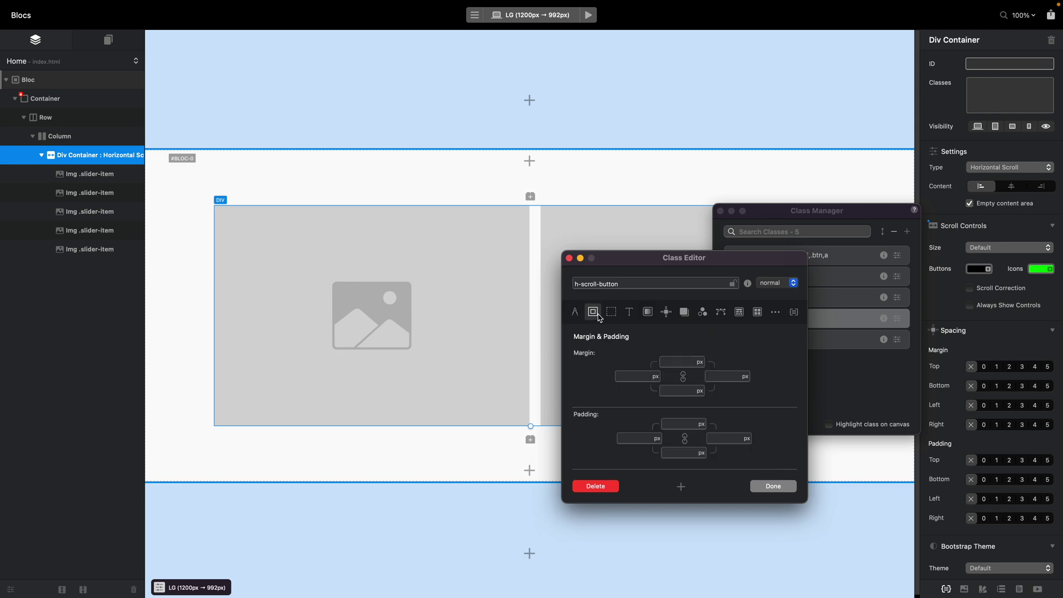
left_click(612, 311)
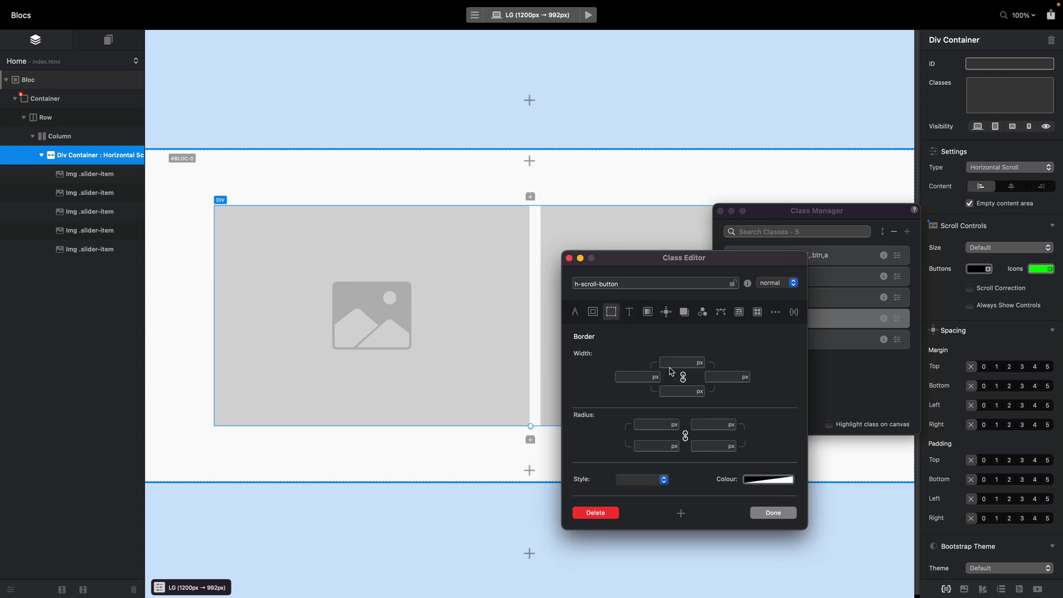
left_click(664, 424)
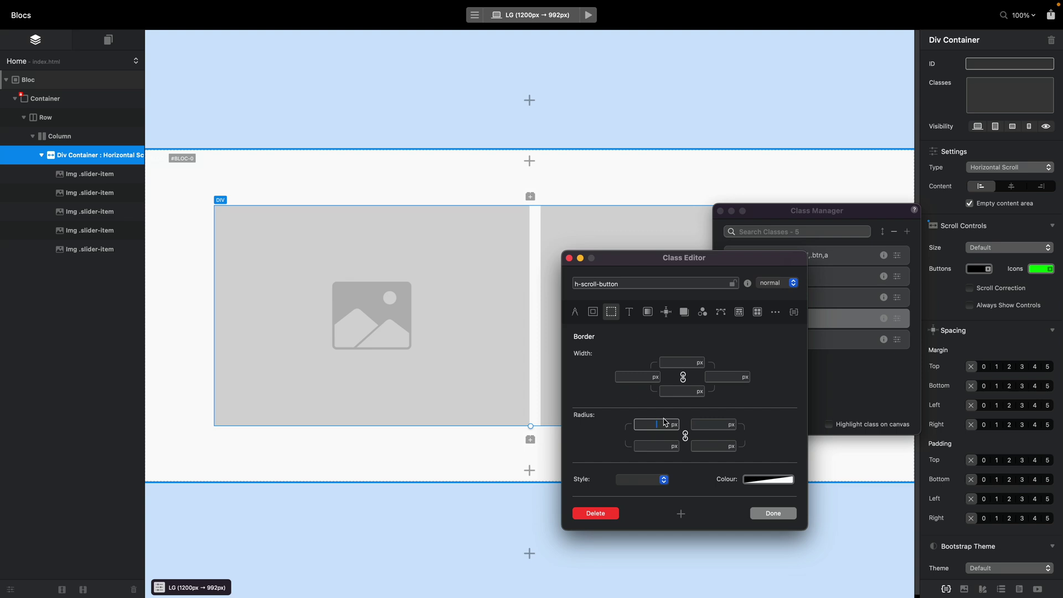
type("0")
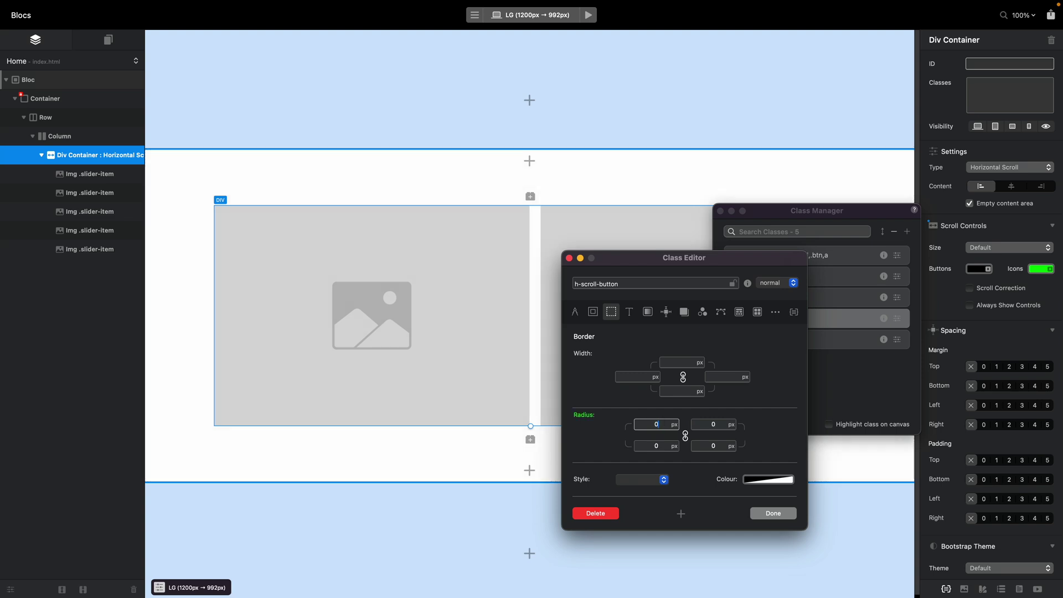
left_click(590, 15)
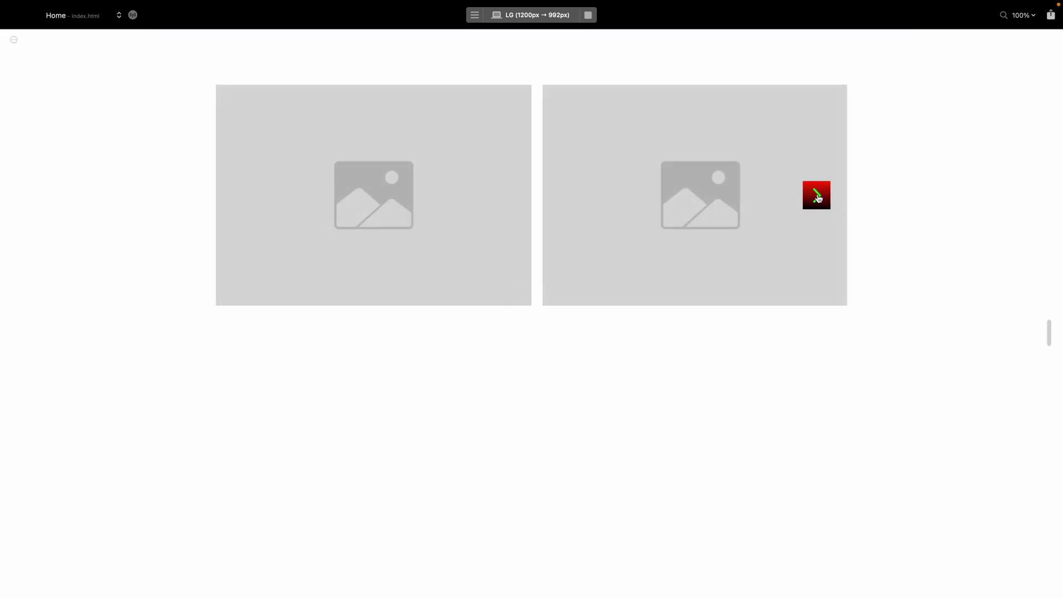
left_click(588, 15)
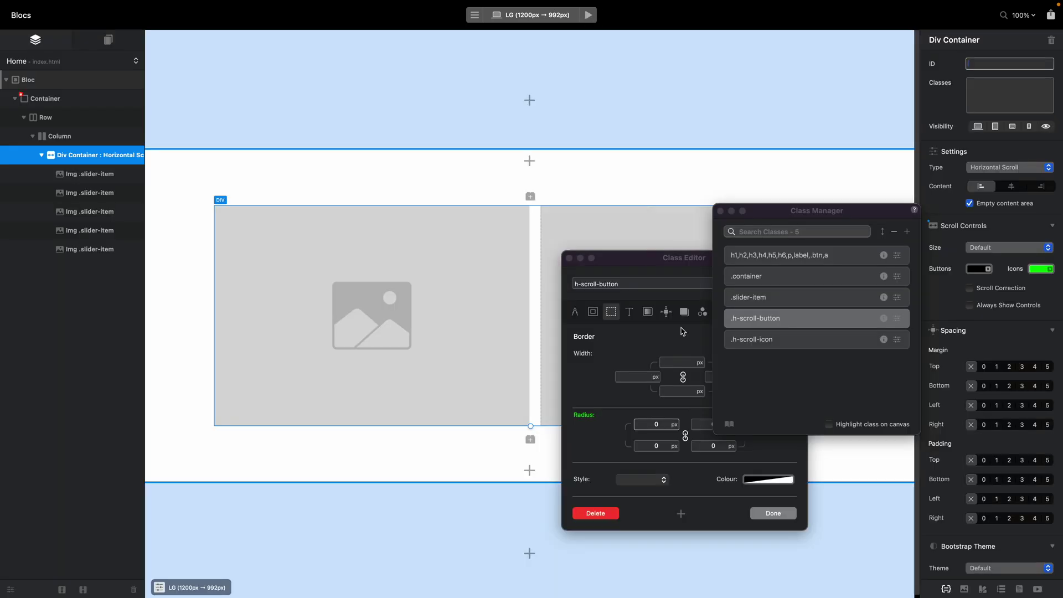
Set the h-scroll-button class's width and height to 100 px and check the enlarged arrow control in the preview.
left_click(578, 312)
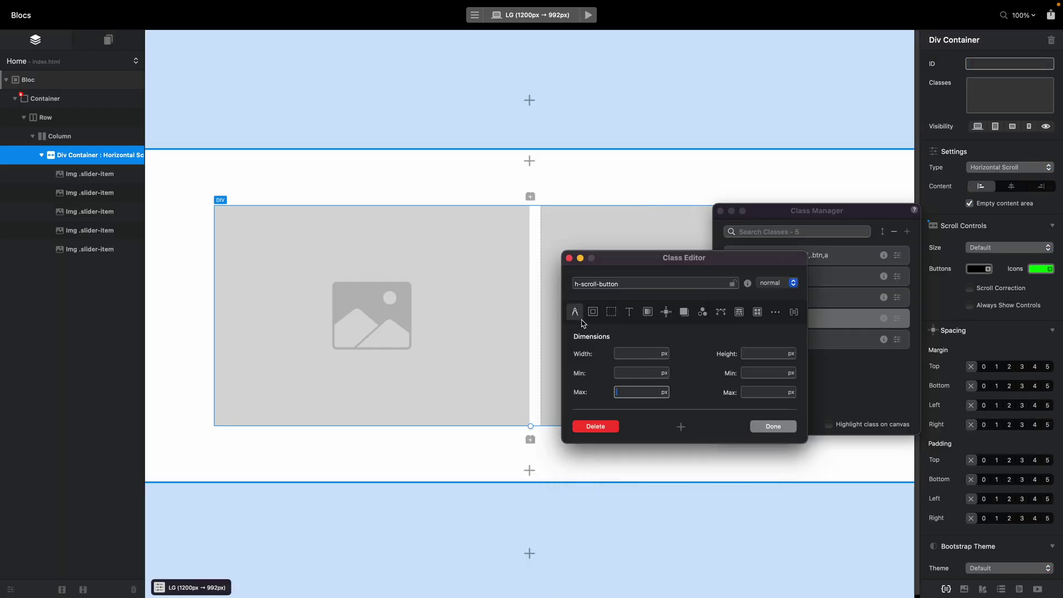
left_click(639, 354)
type("100")
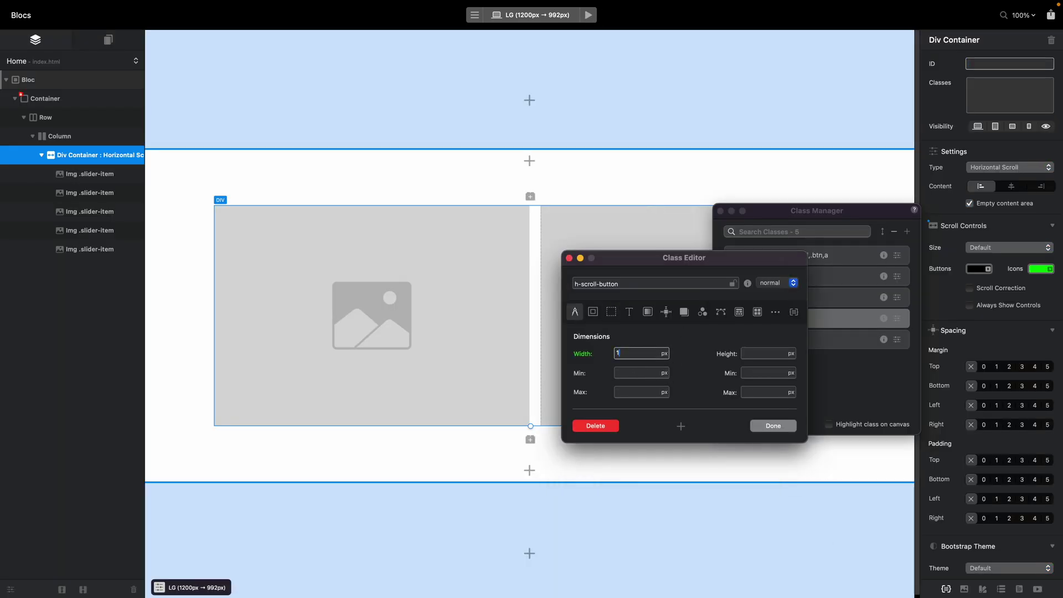
left_click(764, 353)
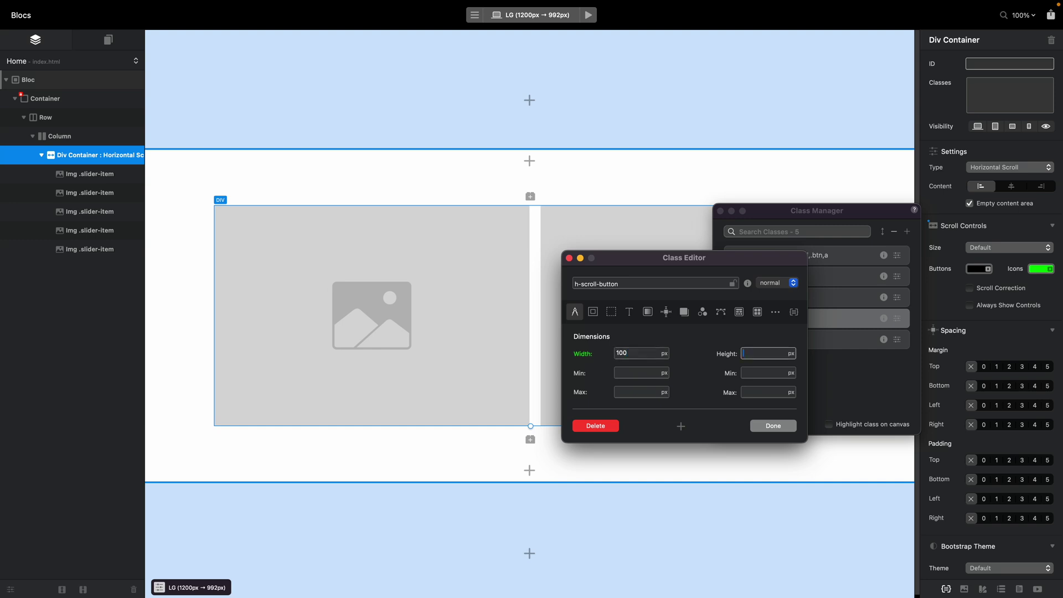
type("100")
left_click(588, 15)
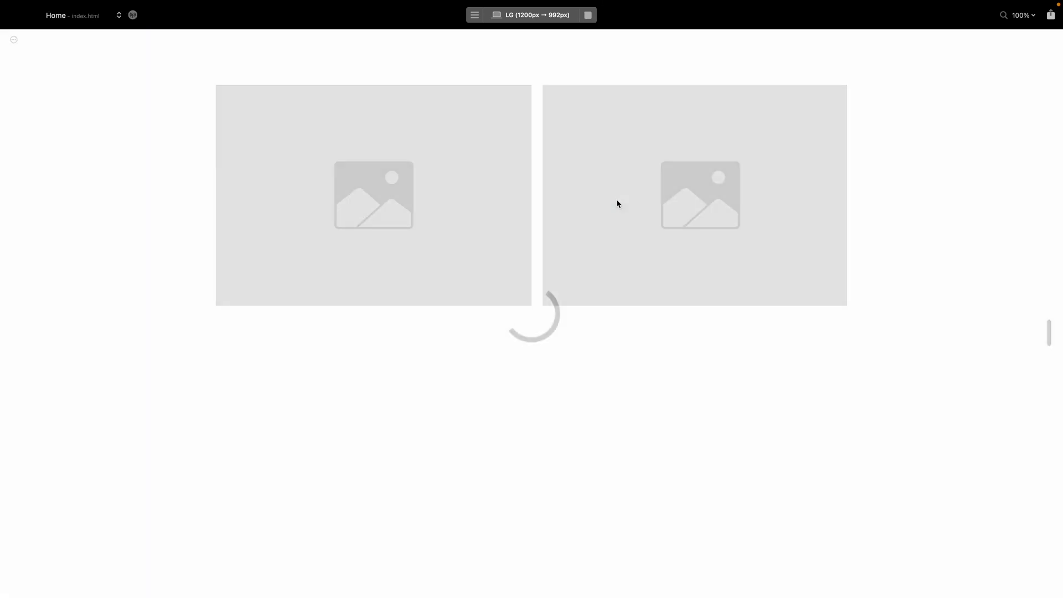
mouse_move(774, 208)
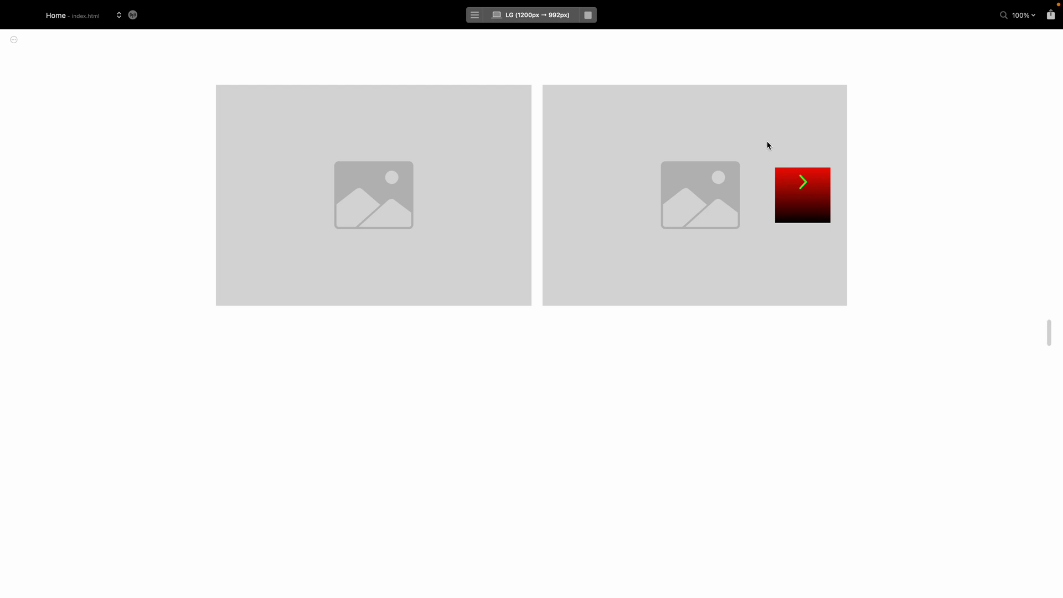
key("Escape")
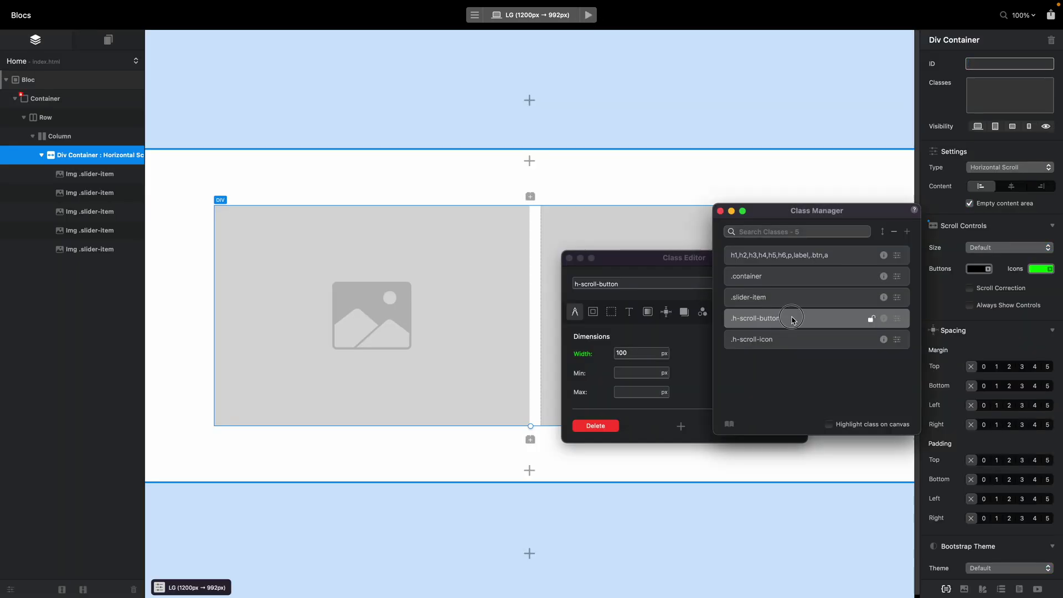
Set the h-scroll-button class's display to Flex and centre its content with the flex align and justify options.
double_click(793, 319)
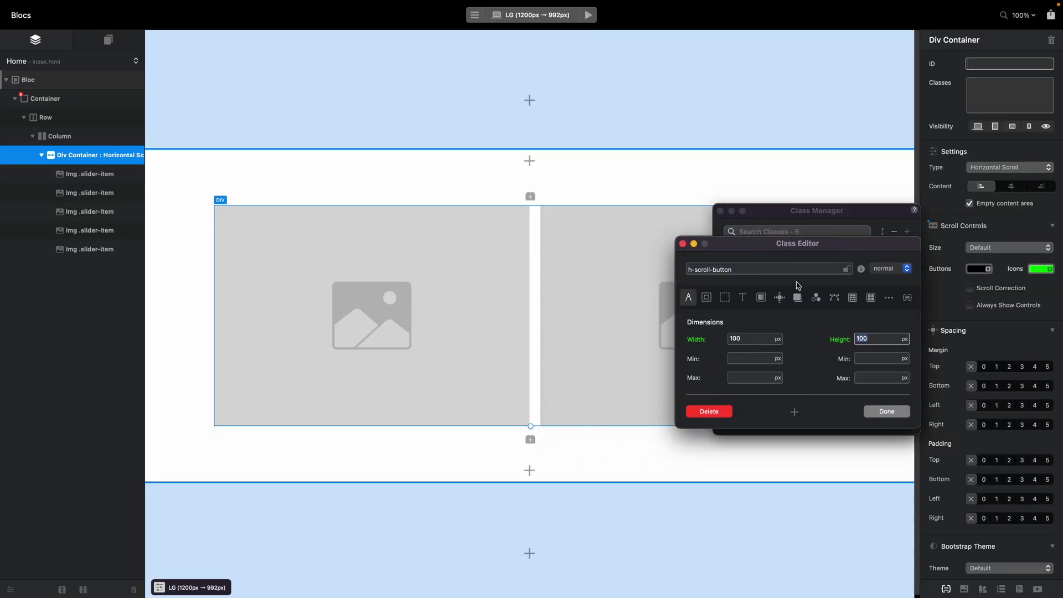
left_click(780, 298)
left_click(759, 454)
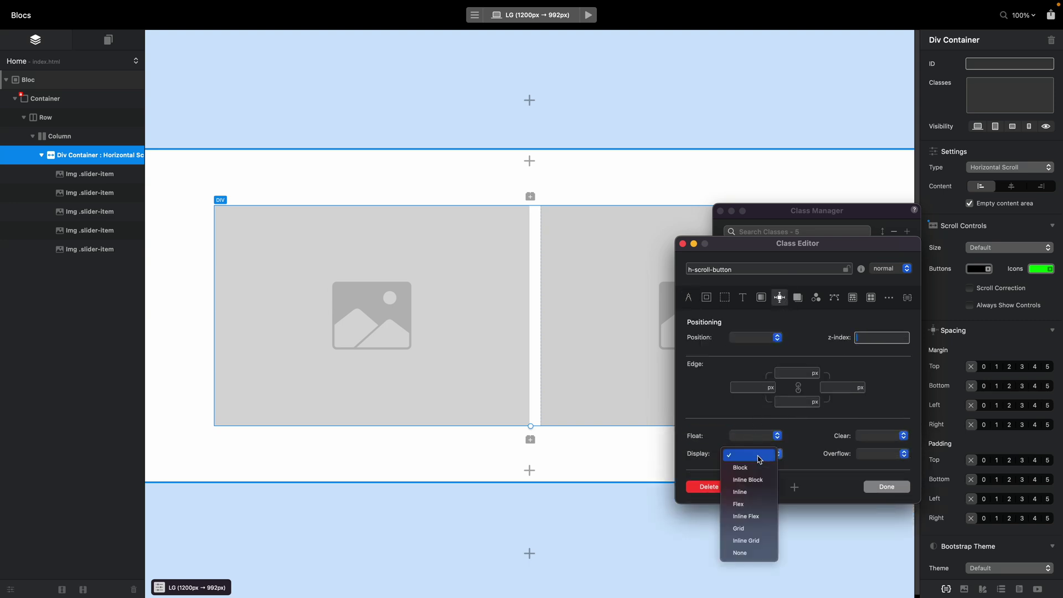
left_click(739, 504)
left_click(853, 298)
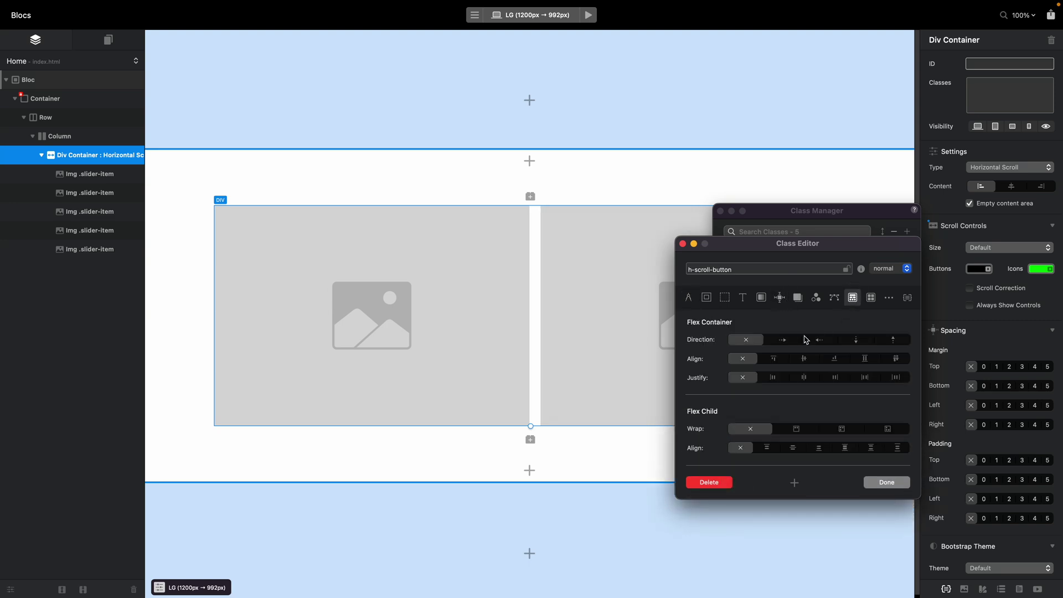
left_click(804, 358)
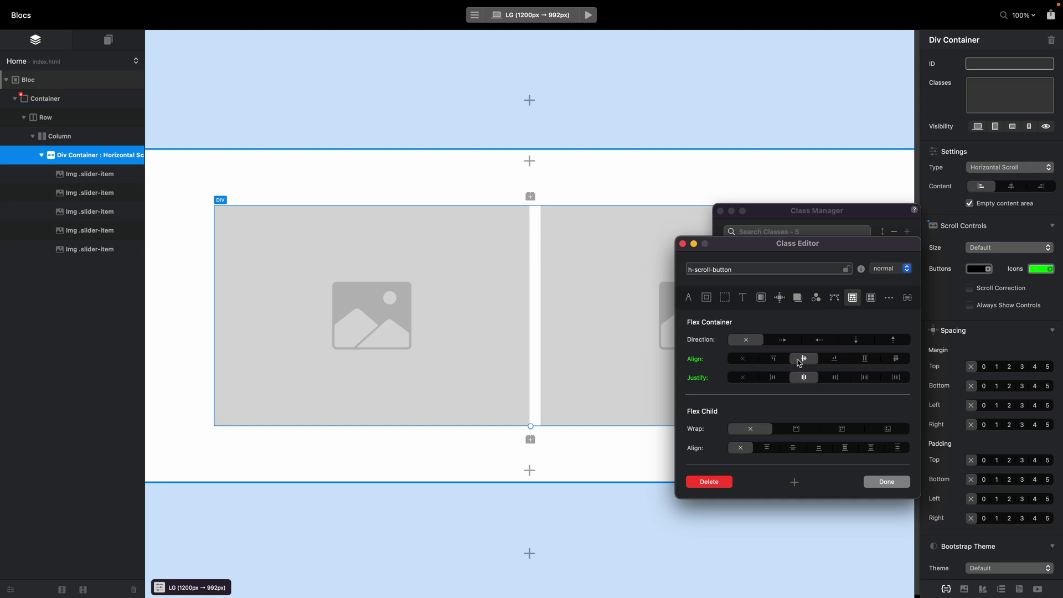
left_click(887, 482)
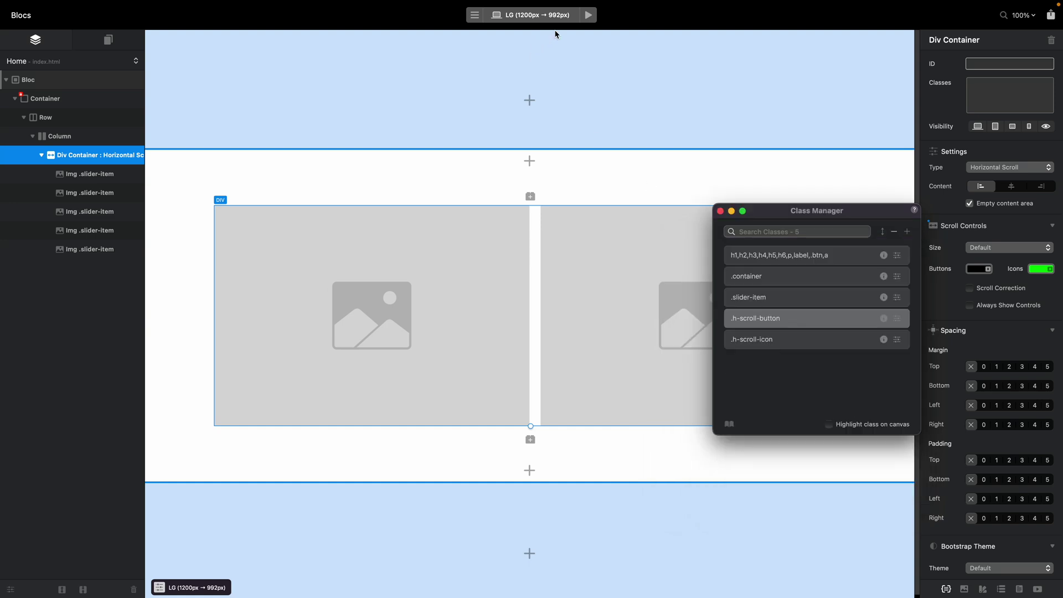
Preview the page, scroll the slider forwards and backwards with the arrow controls, and return to the editor.
left_click(588, 15)
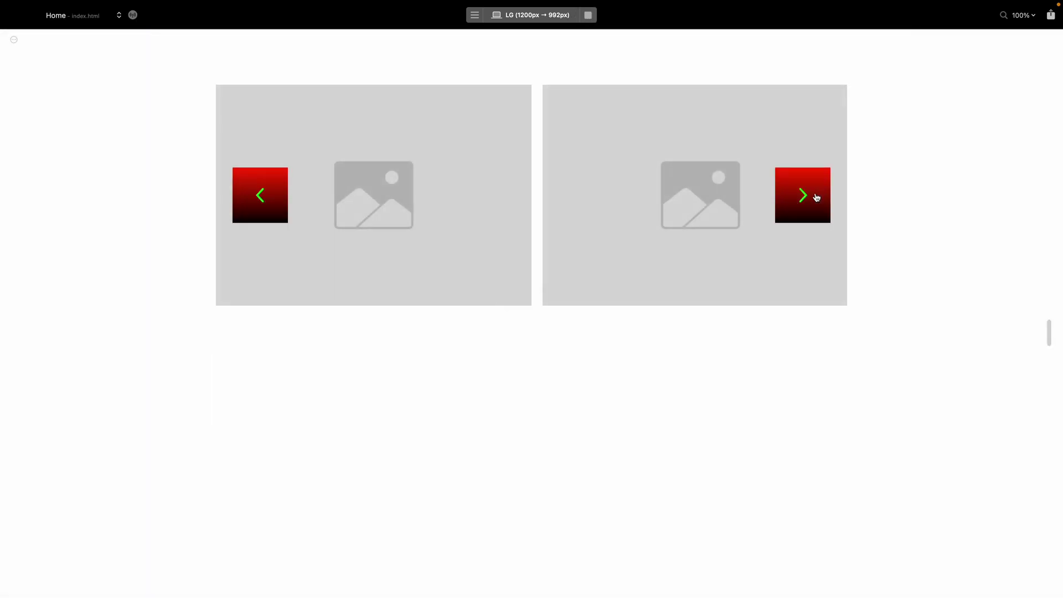
left_click(817, 197)
left_click(252, 196)
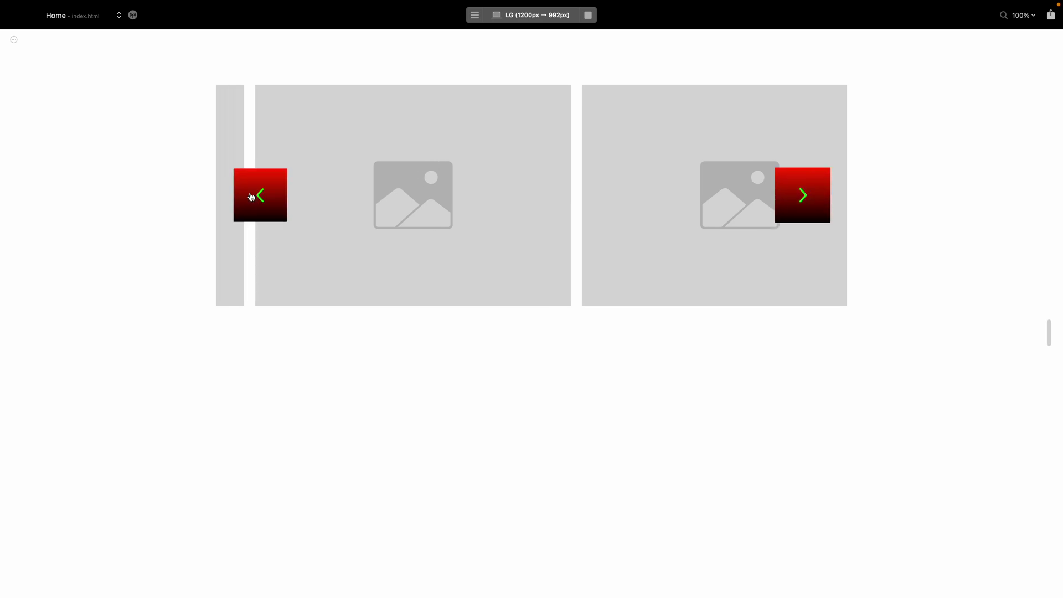
left_click(800, 199)
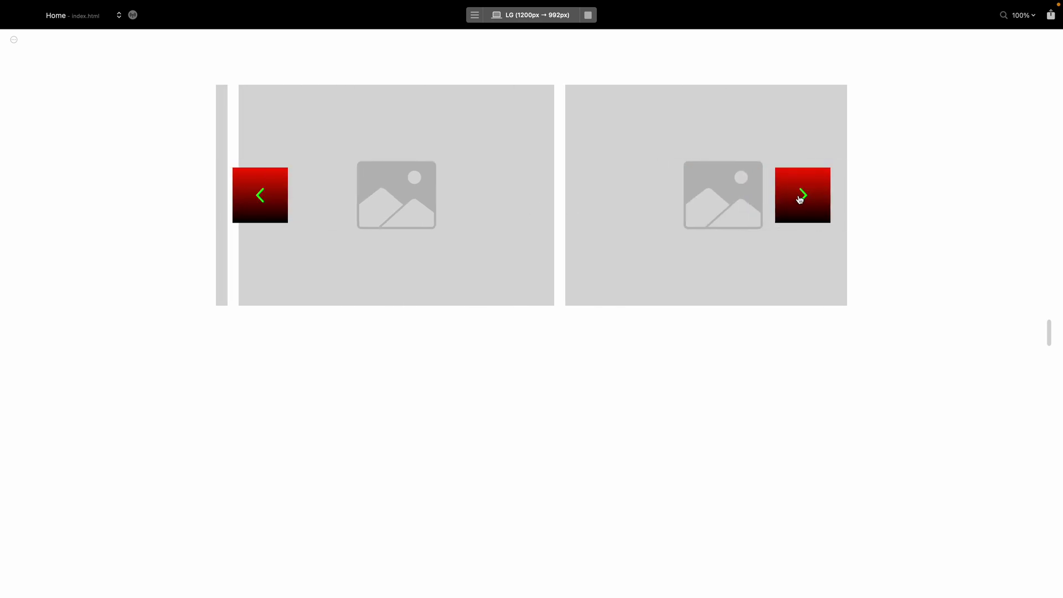
left_click(588, 14)
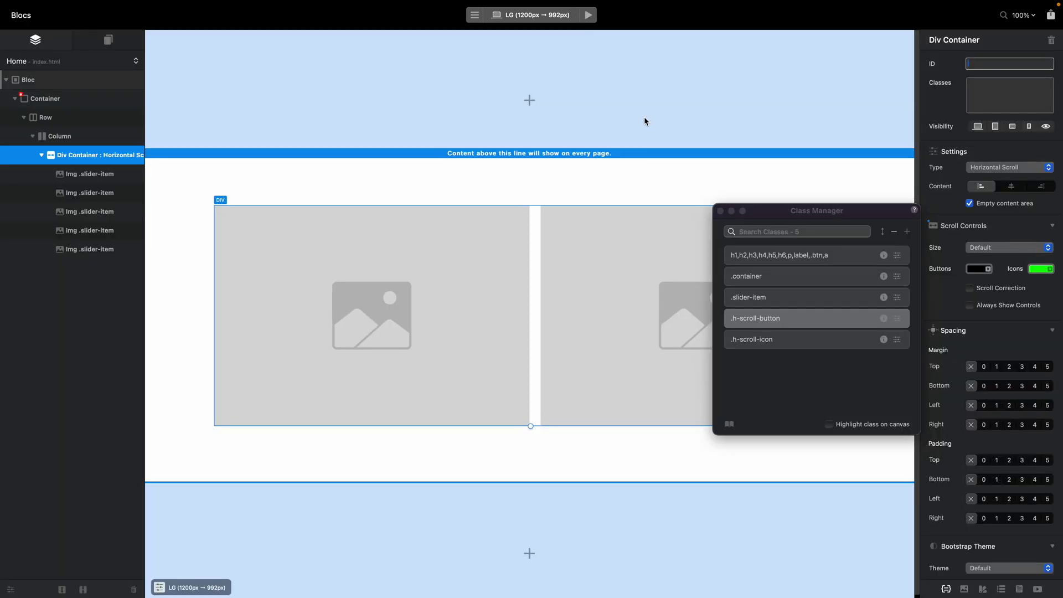
Set all four border radius values of the h-scroll-button class to 100 px.
left_click(897, 319)
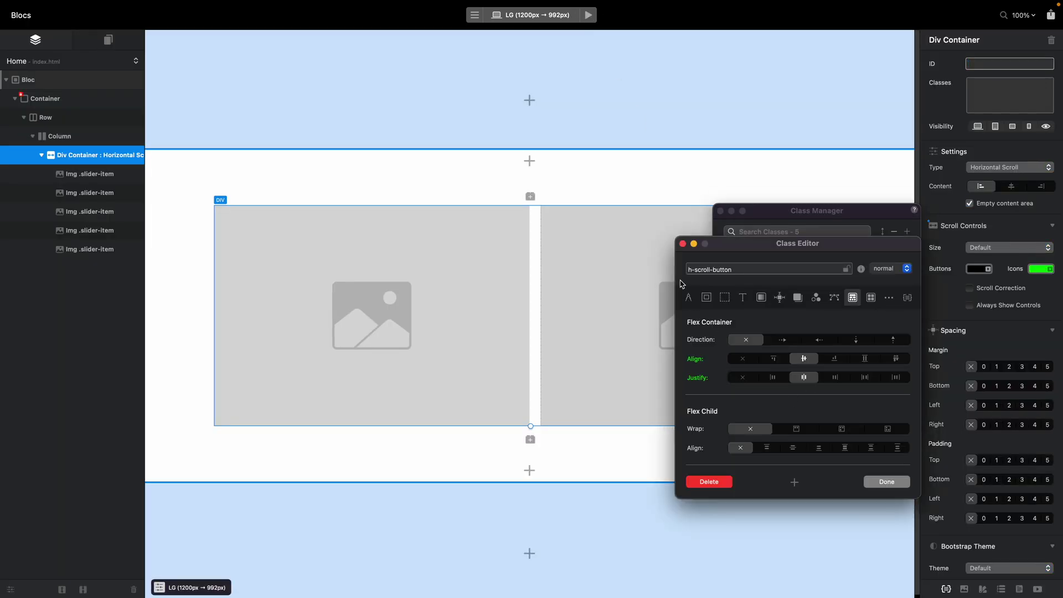
left_click(689, 298)
left_click(725, 298)
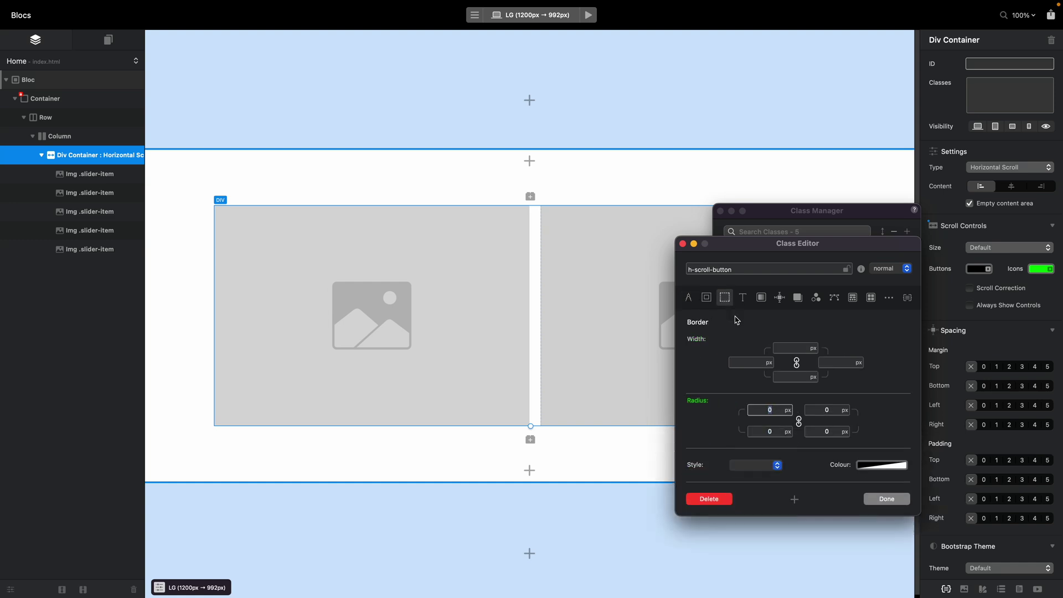
left_click(777, 408)
type("100")
left_click(887, 499)
Preview the rounded arrow controls while scrolling the slider horizontally, and return to the editor.
left_click(593, 15)
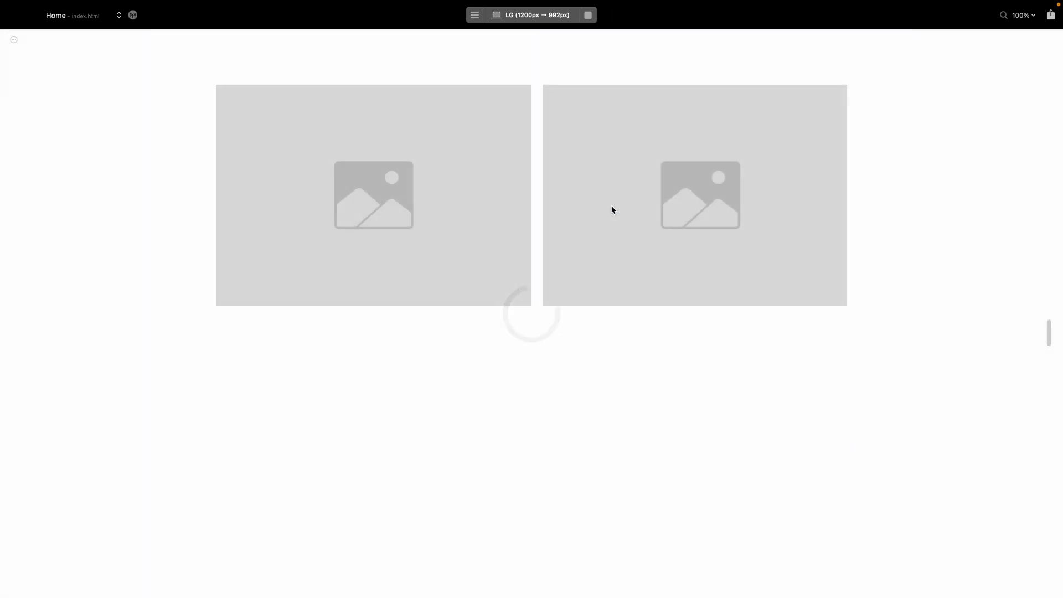
scroll(650, 204, "right", 3)
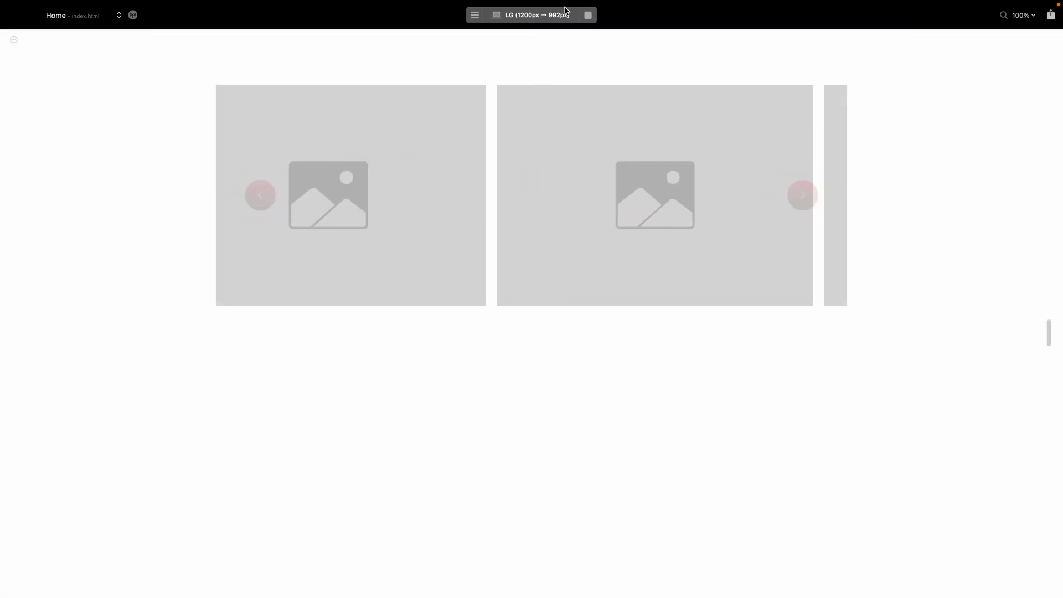
left_click(588, 15)
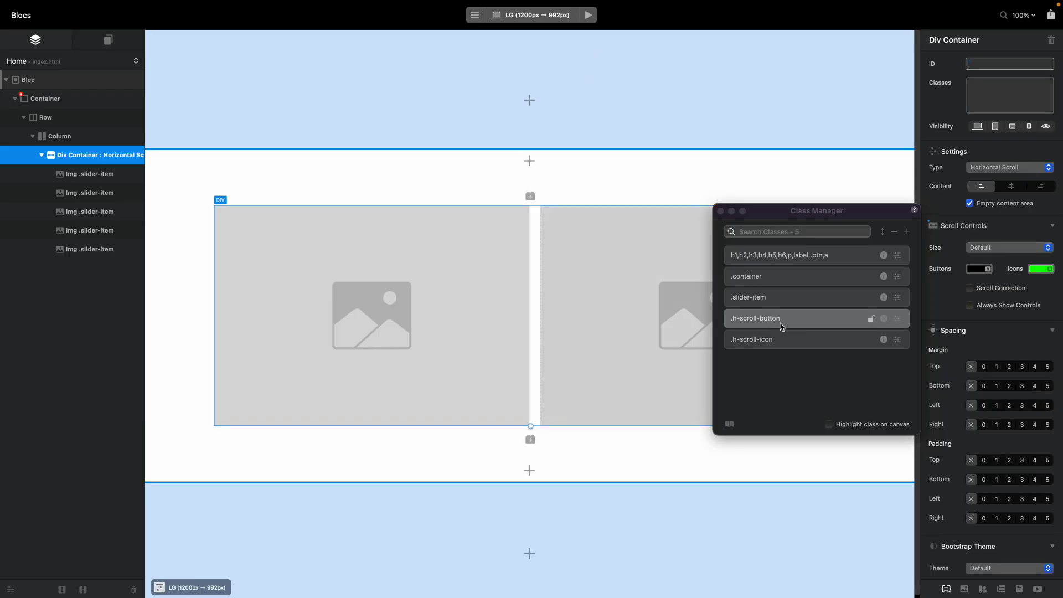
Look at the h-scroll-icon class's border settings and the options offered for the h-scroll-button class.
double_click(781, 340)
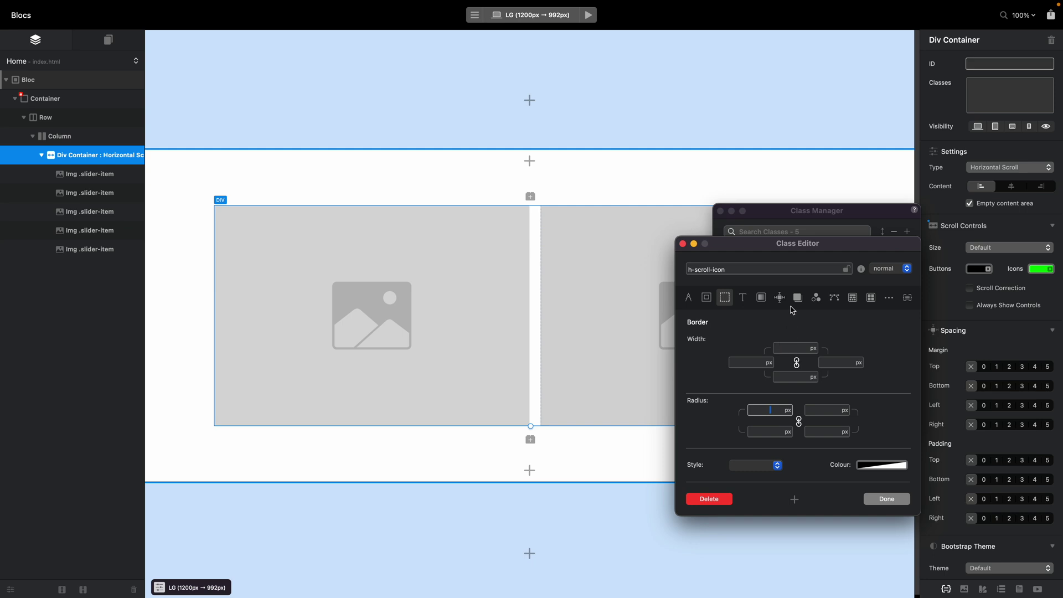
left_click(683, 243)
right_click(790, 318)
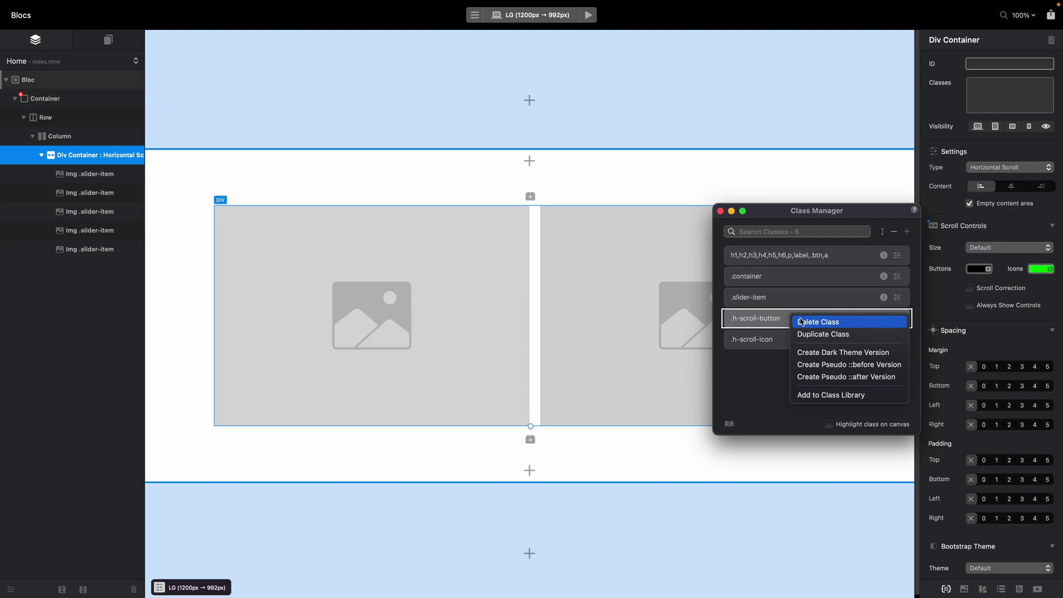
Preview the page again to check the round gradient arrow control over the slider, and return to the editor.
left_click(589, 15)
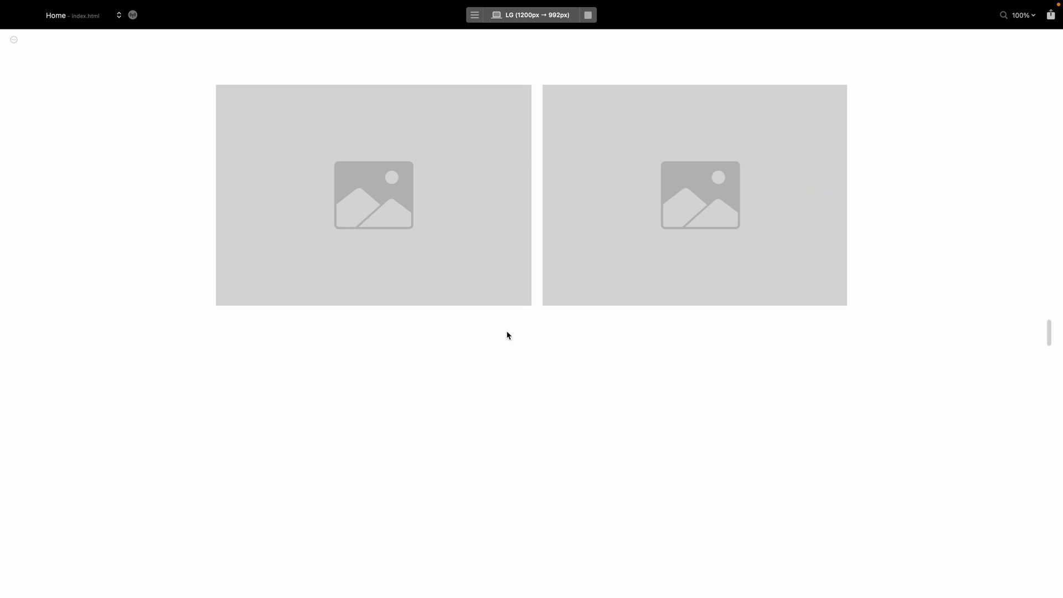
mouse_move(583, 296)
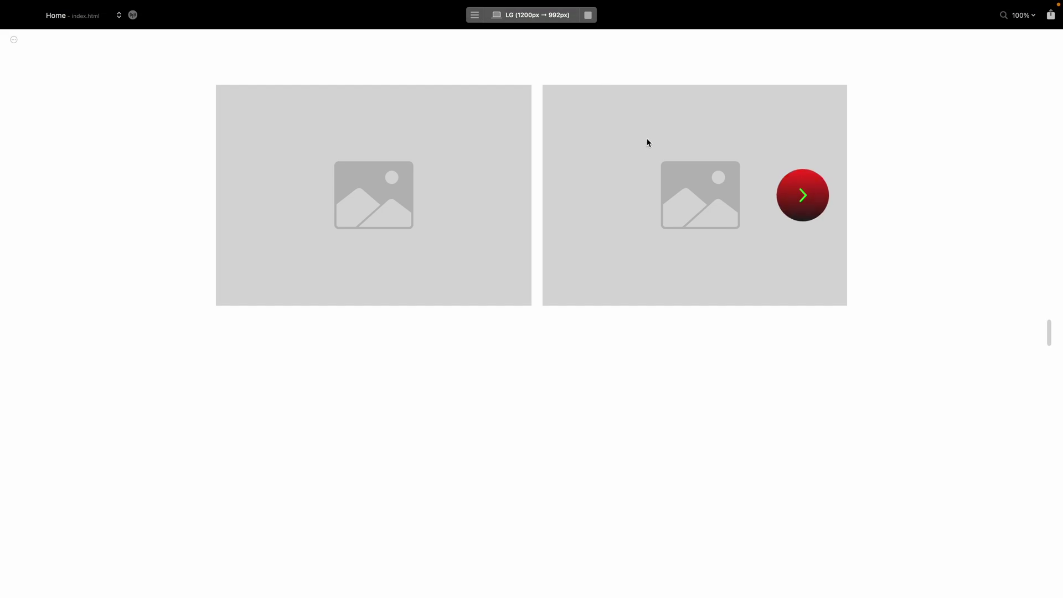
left_click(588, 15)
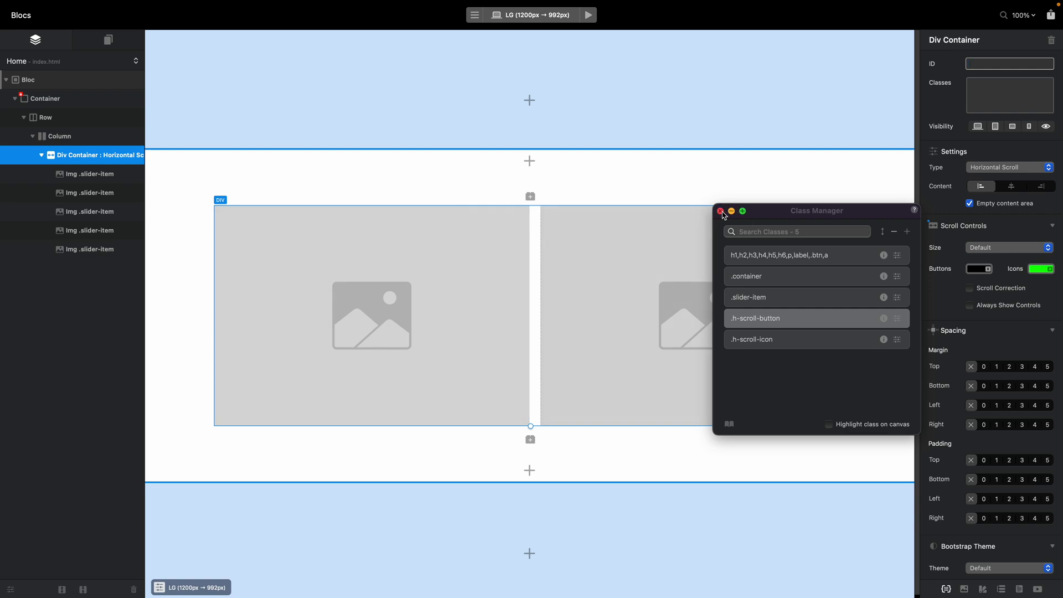
Preview the page in Safari and show the browser window full screen.
left_click(690, 182)
key("super+p")
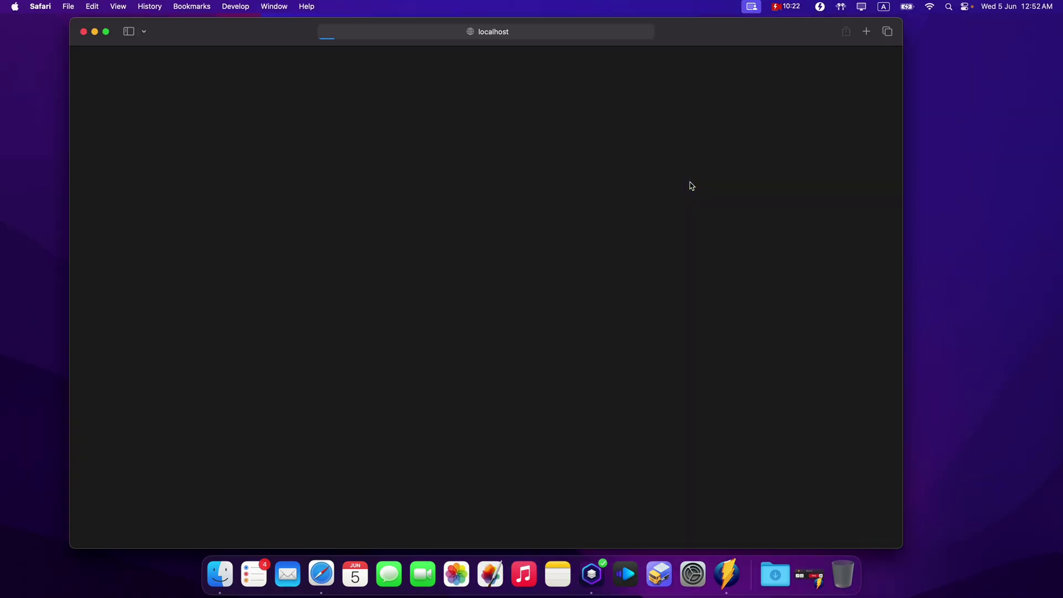
key("ctrl+super+f")
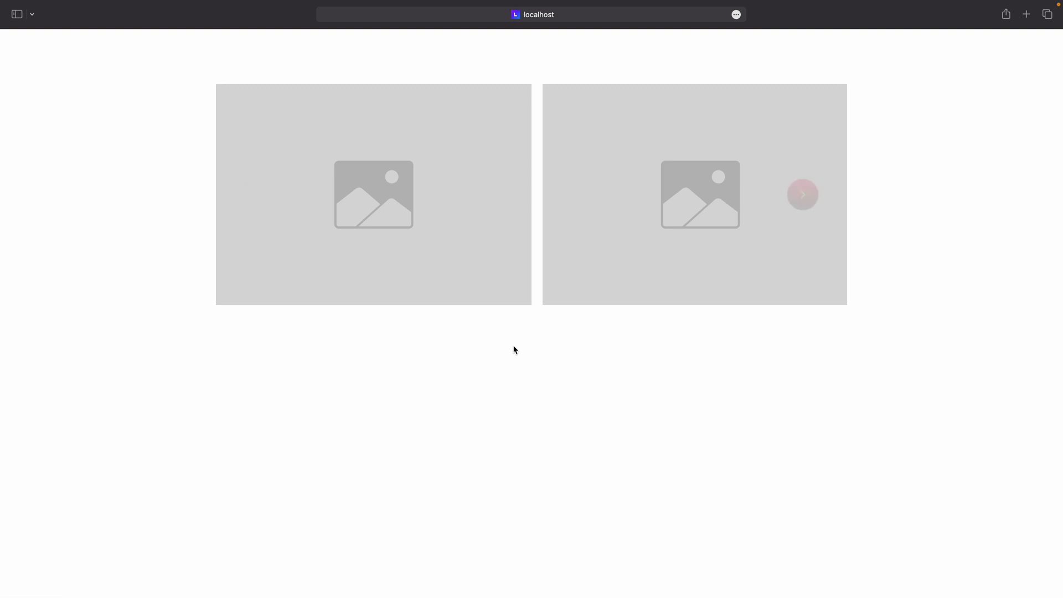
Inspect the space between the slider images in Safari and copy the .blocs-horizontal-scroll-area selector from its style rule.
right_click(526, 341)
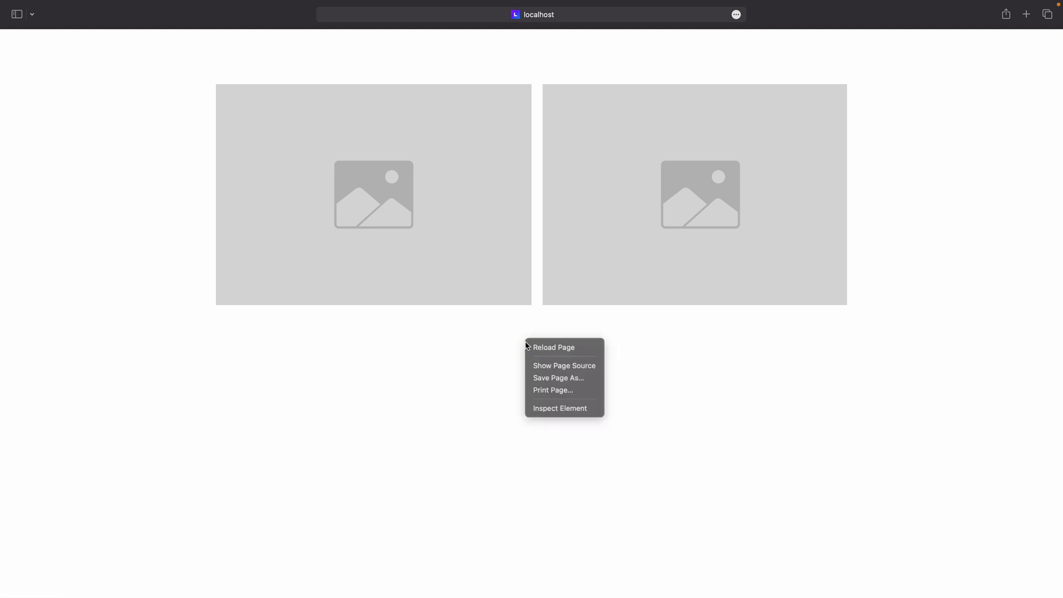
left_click(554, 410)
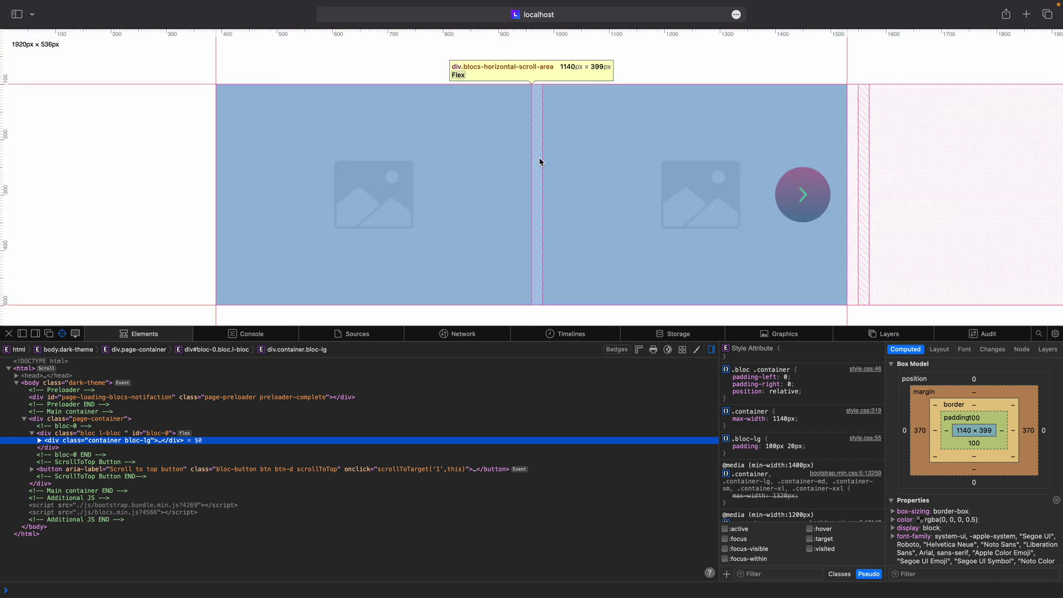
left_click(538, 160)
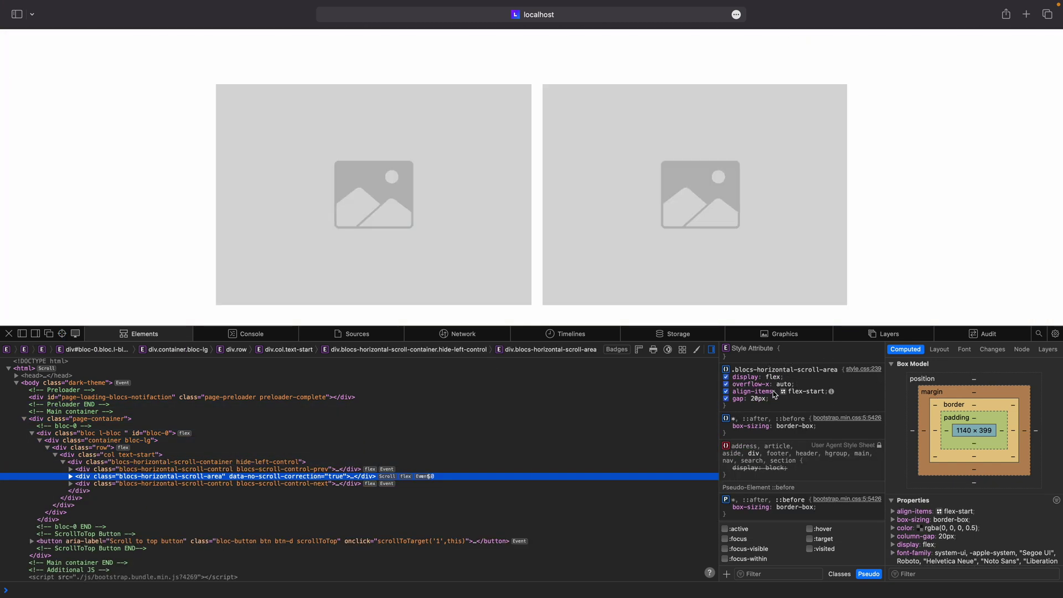
left_click(763, 370)
key("super+c")
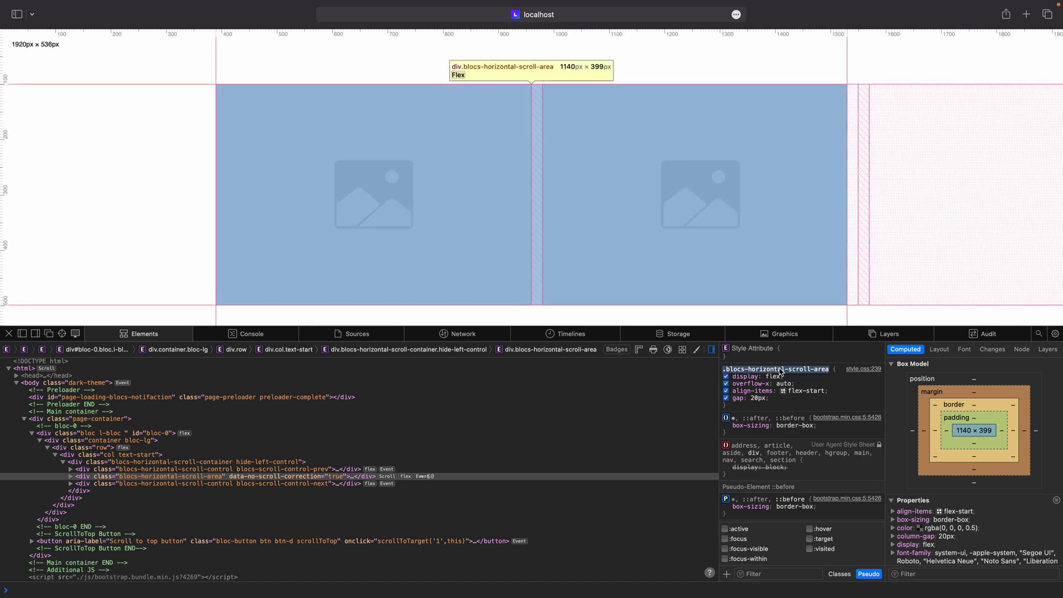
Switch back to Blocs and look through the h-scroll-button class's dimension, spacing, border, background and positioning settings and its rules list.
key("super+Tab")
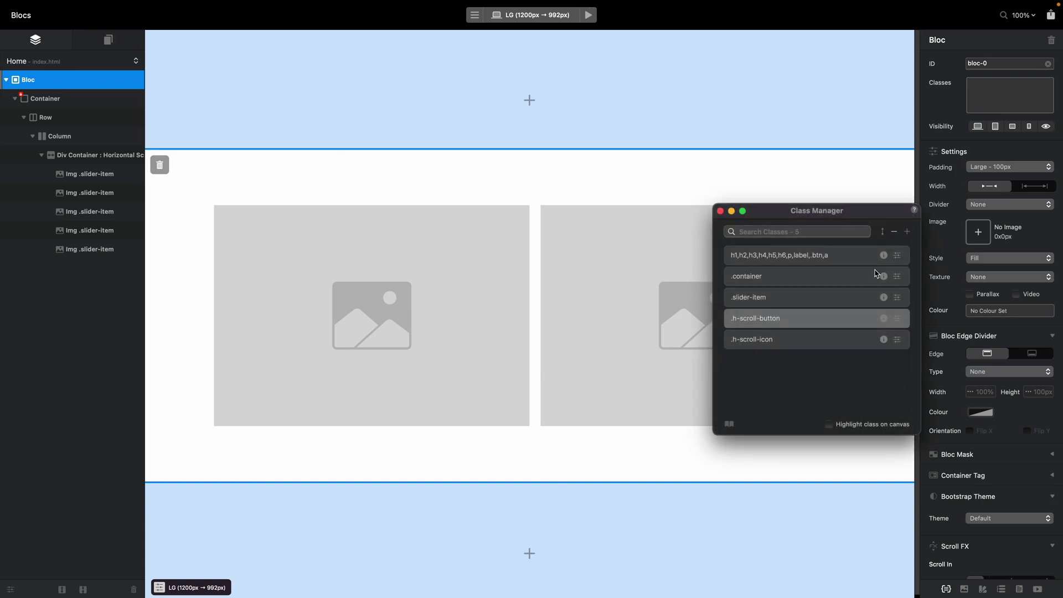
left_click(897, 318)
left_click(693, 298)
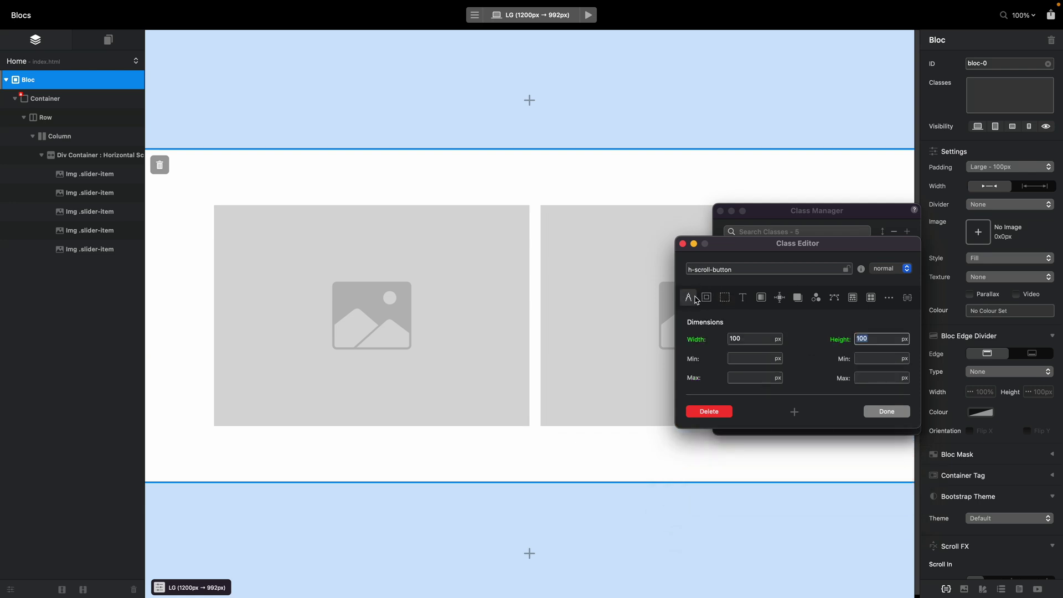
left_click(707, 297)
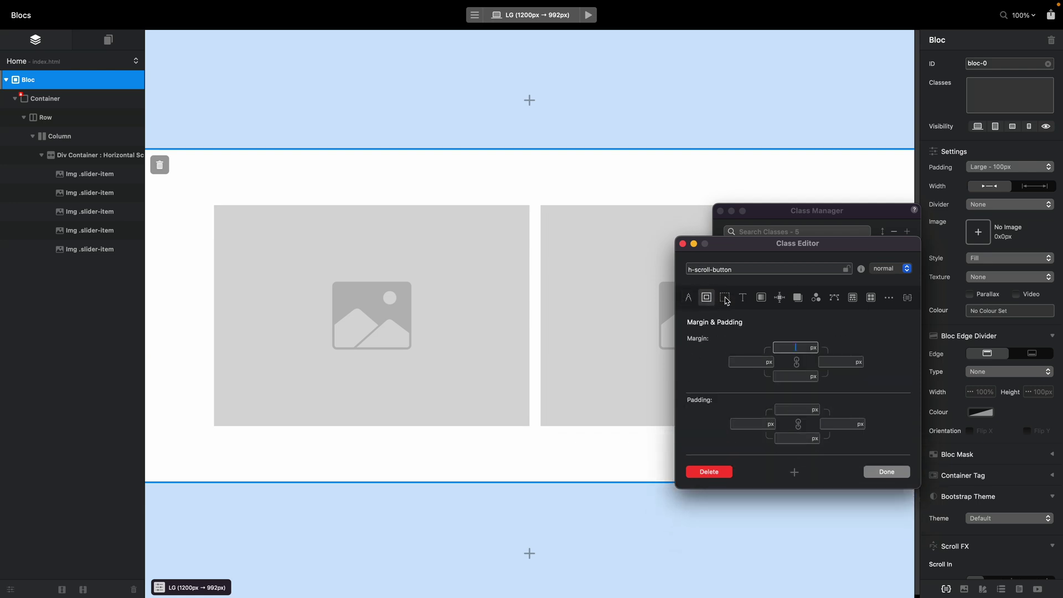
left_click(725, 298)
left_click(762, 298)
left_click(780, 297)
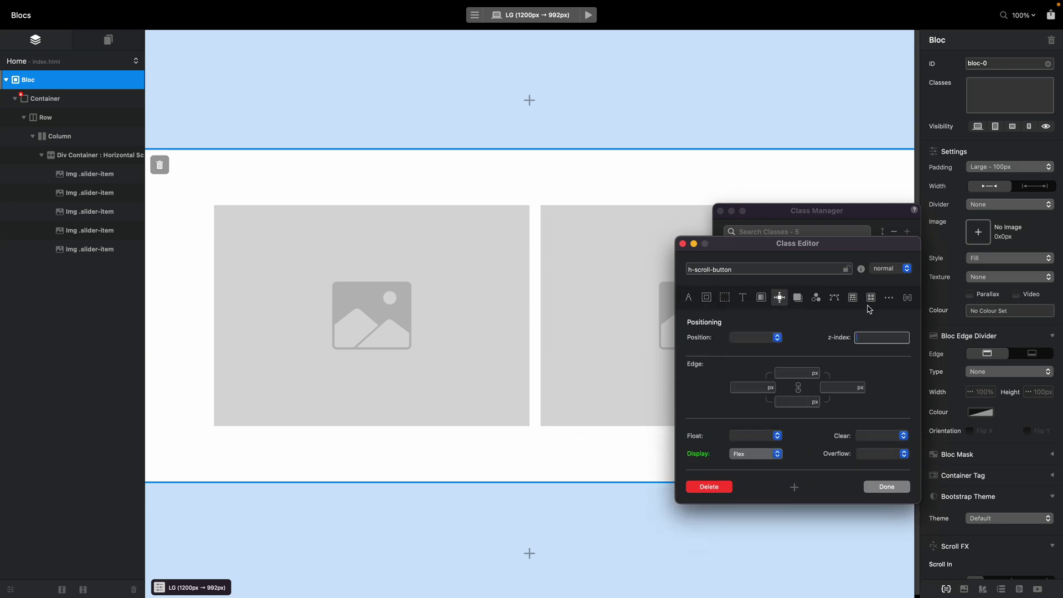
left_click(908, 298)
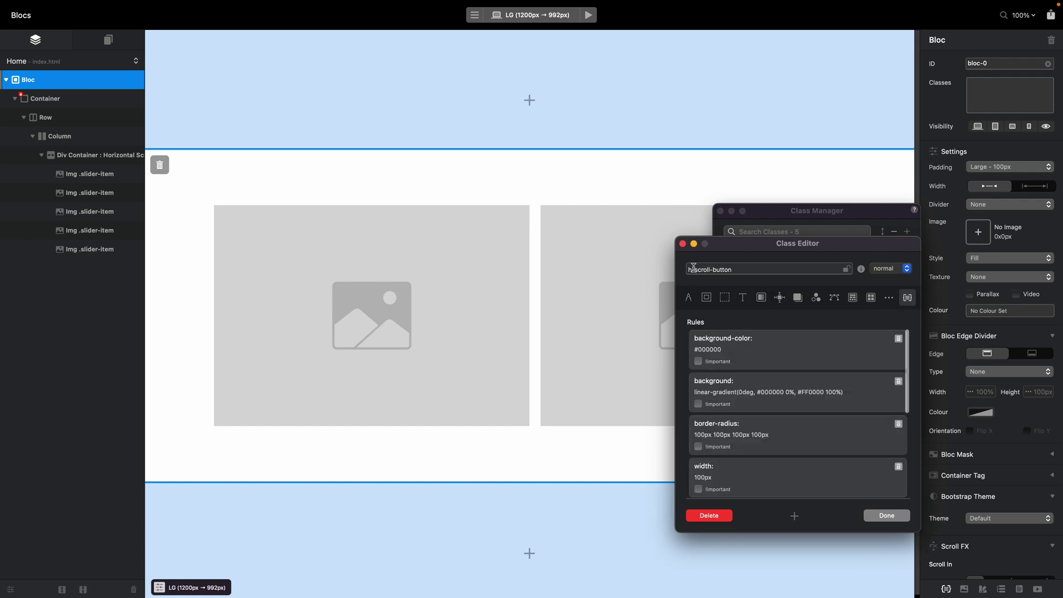
left_click(684, 245)
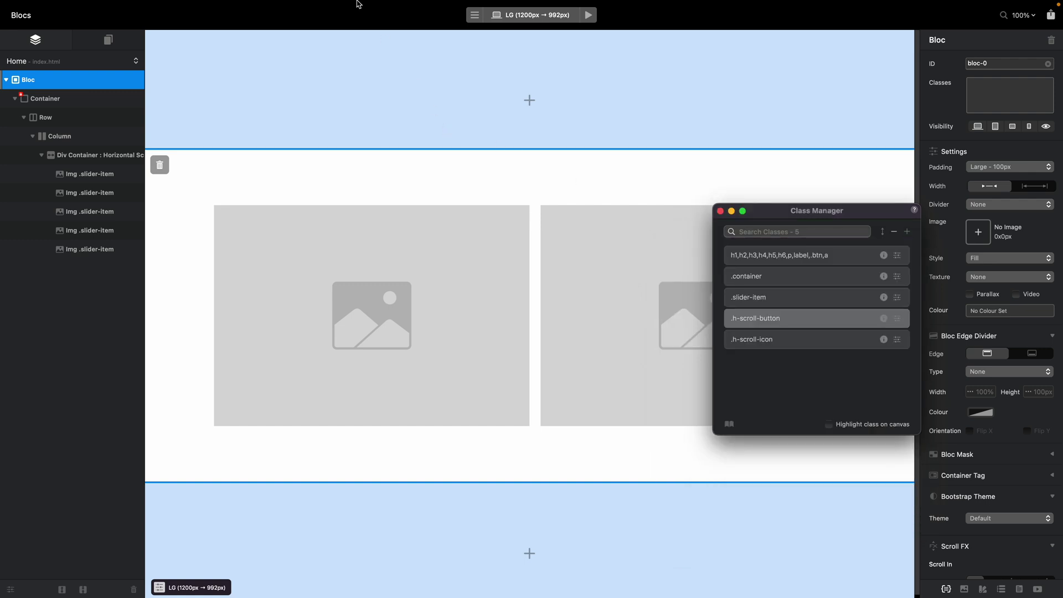
Paste the copied .blocs-horizontal-scroll-area selector into the project's Additional CSS (style.css) in the Code Editor.
mouse_move(357, 5)
left_click(324, 6)
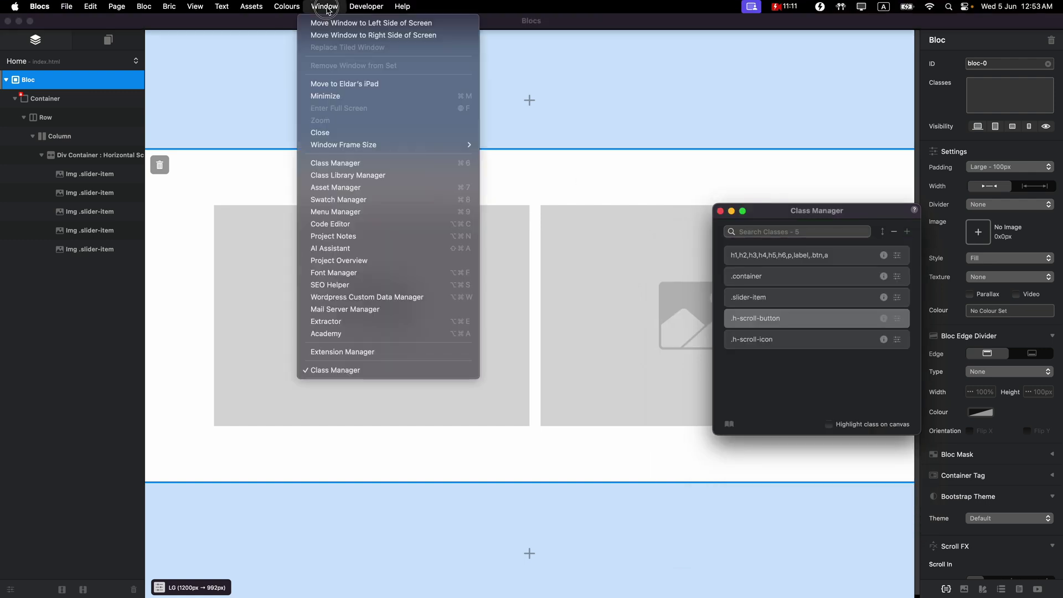
left_click(332, 223)
left_click(198, 106)
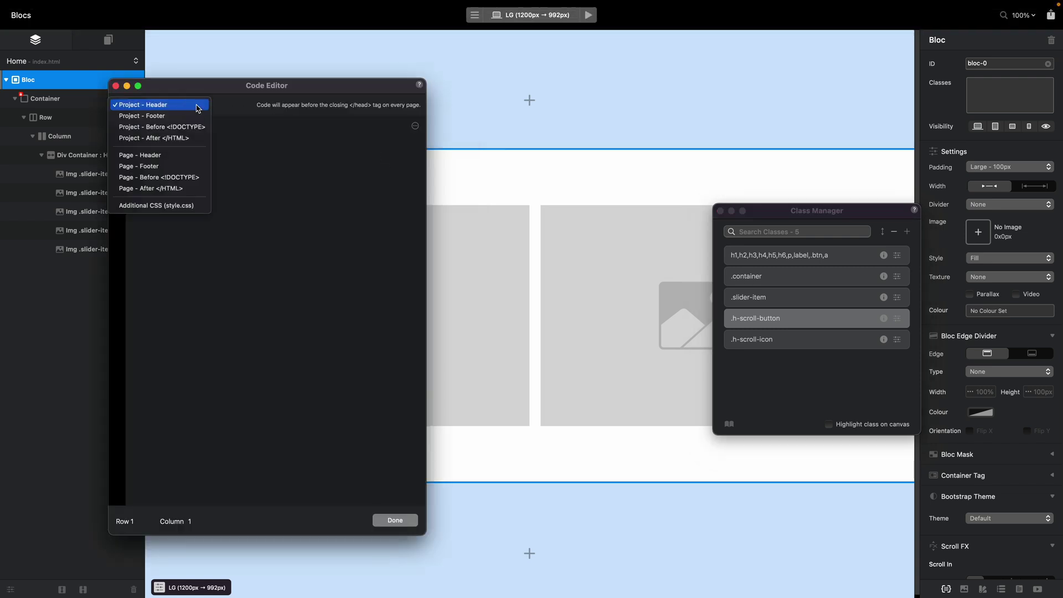
left_click(183, 205)
left_click_drag(279, 87, 492, 80)
key("super+v")
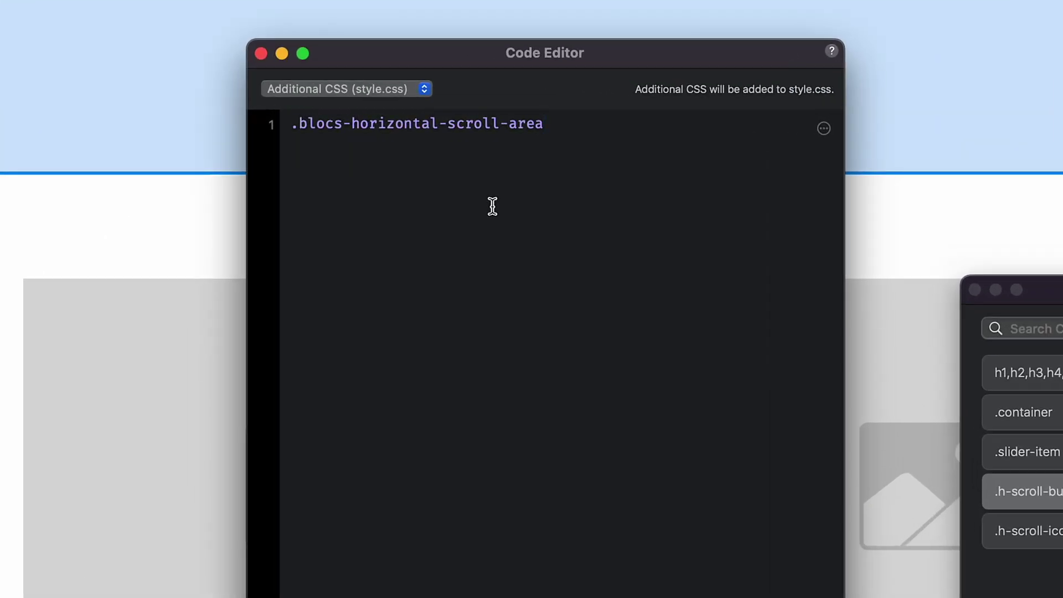
Complete the .blocs-horizontal-scroll-area rule with {gap:0px;} and save the additional CSS.
type("{")
type("pag")
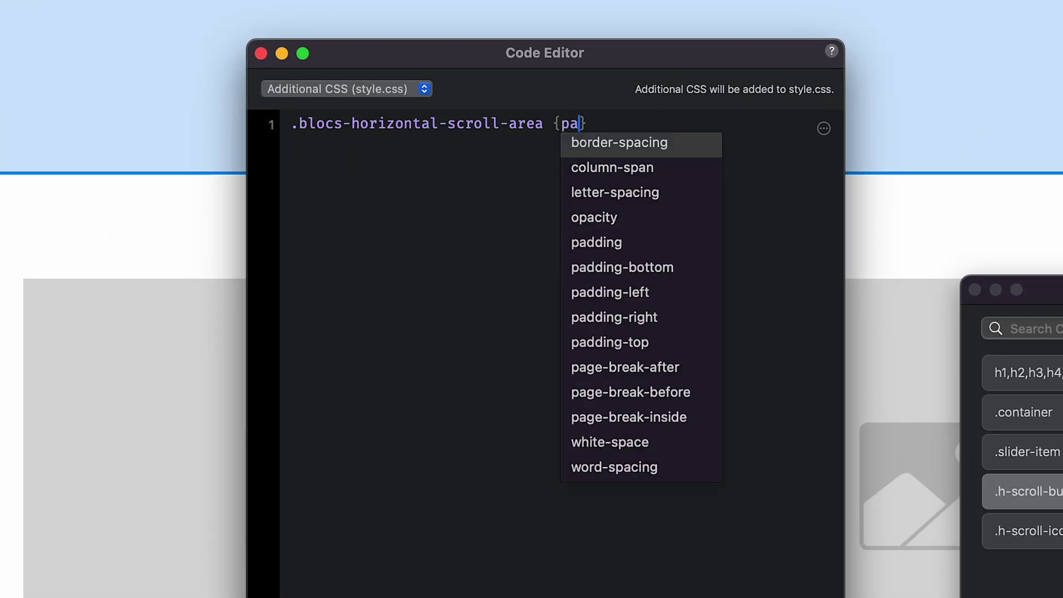
key("BackSpace")
key("BackSpace")
key("BackSpace")
type("gap:")
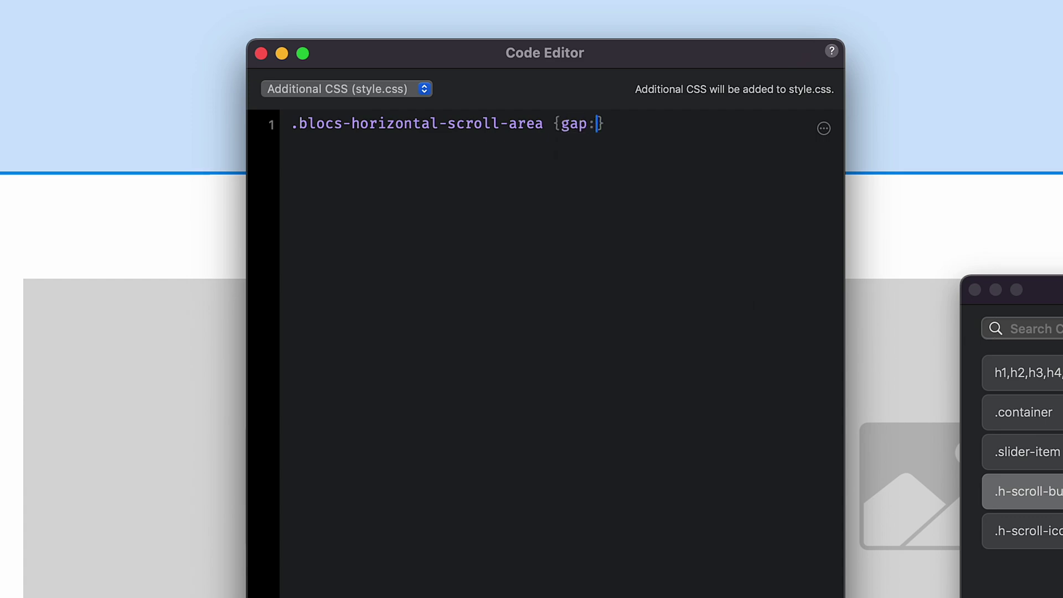
type("0px;")
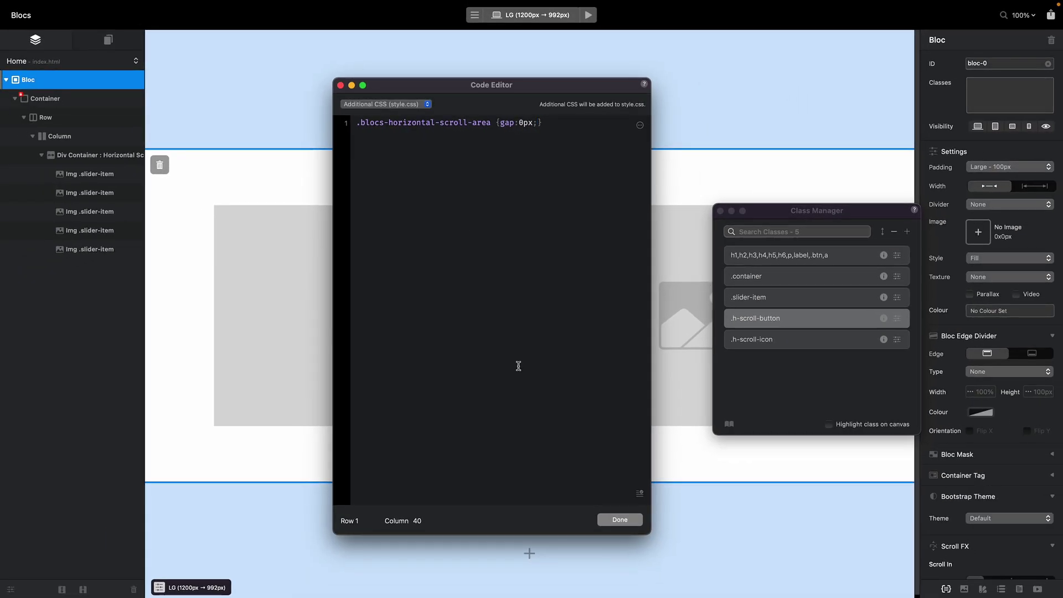
left_click(620, 520)
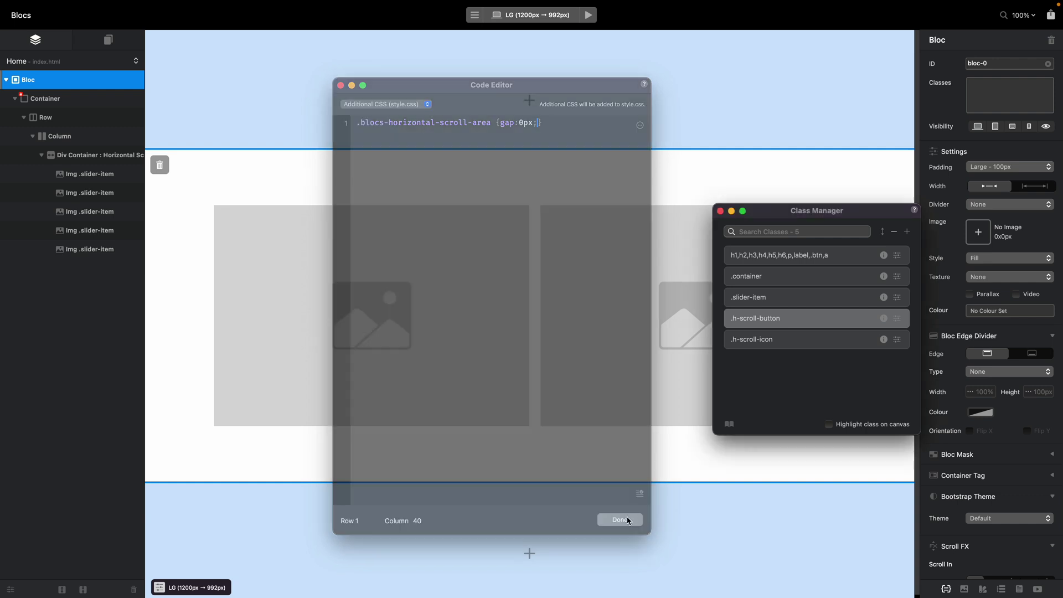
Check the spacing between the slider images in the built-in preview and in Safari, and return to Blocs.
mouse_move(592, 21)
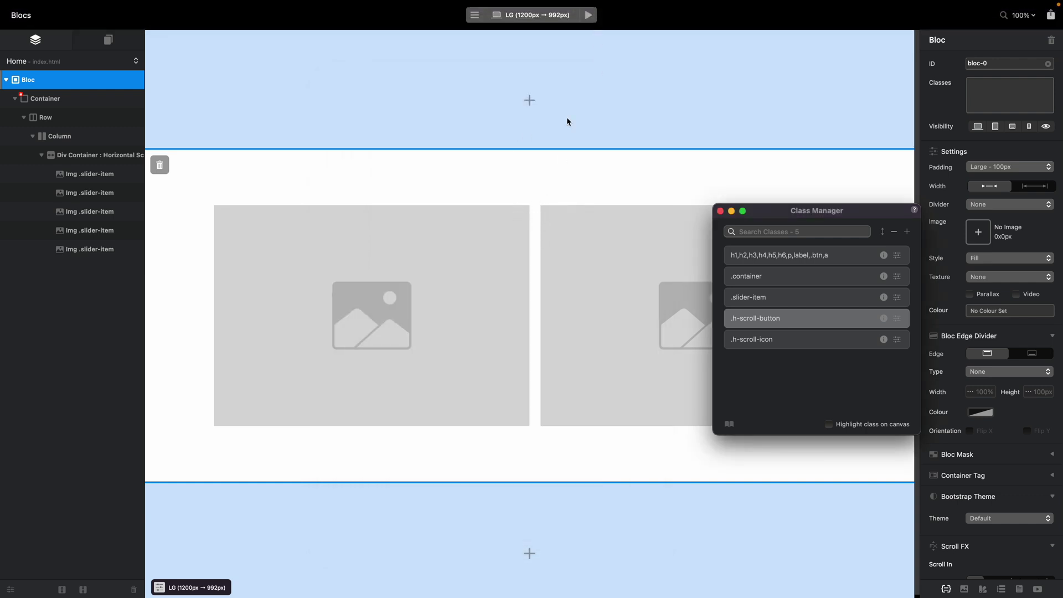
left_click(588, 15)
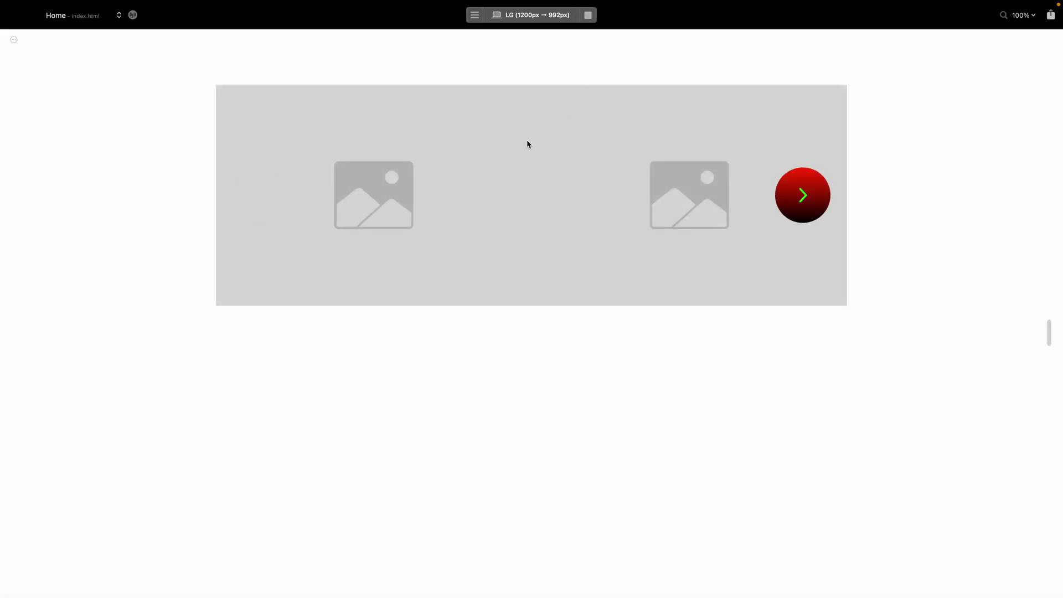
left_click(588, 15)
key("super+alt+p")
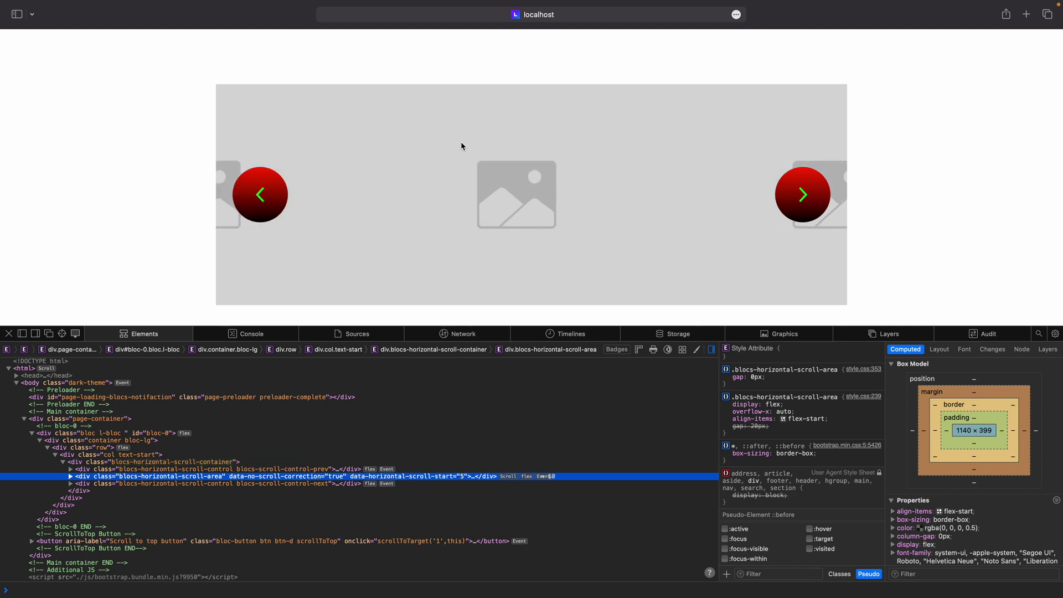
key("super+Tab")
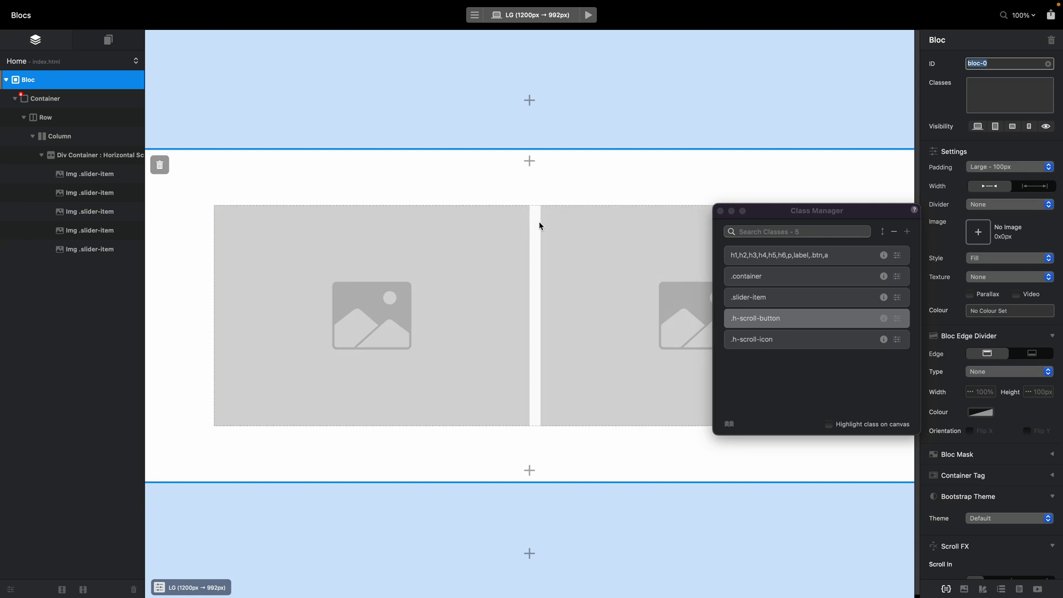
Set the left and right padding of the slider-item class to 5 px each.
double_click(756, 297)
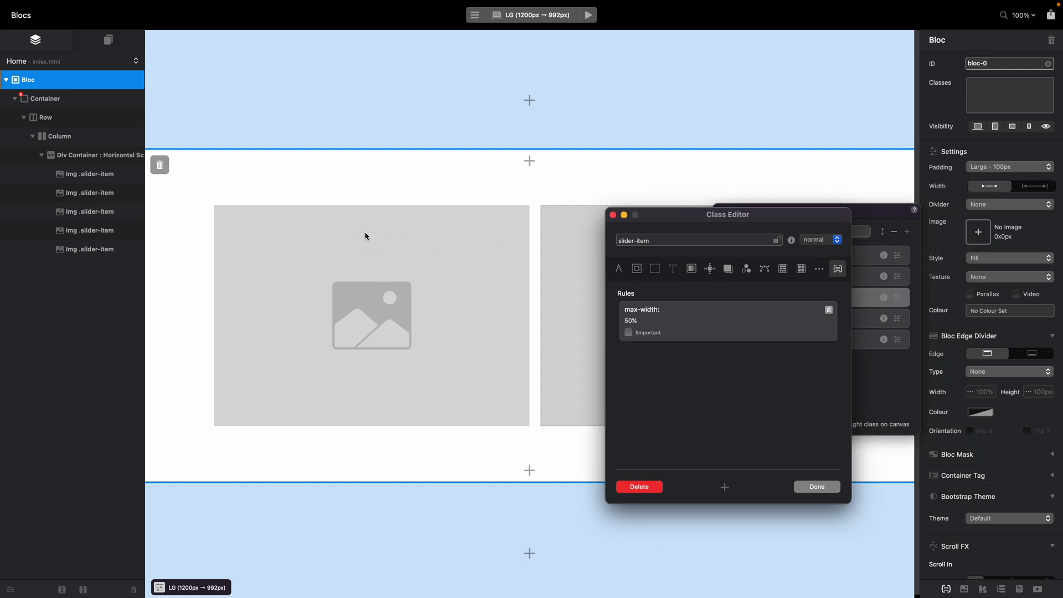
left_click(638, 269)
left_click(684, 397)
type("5")
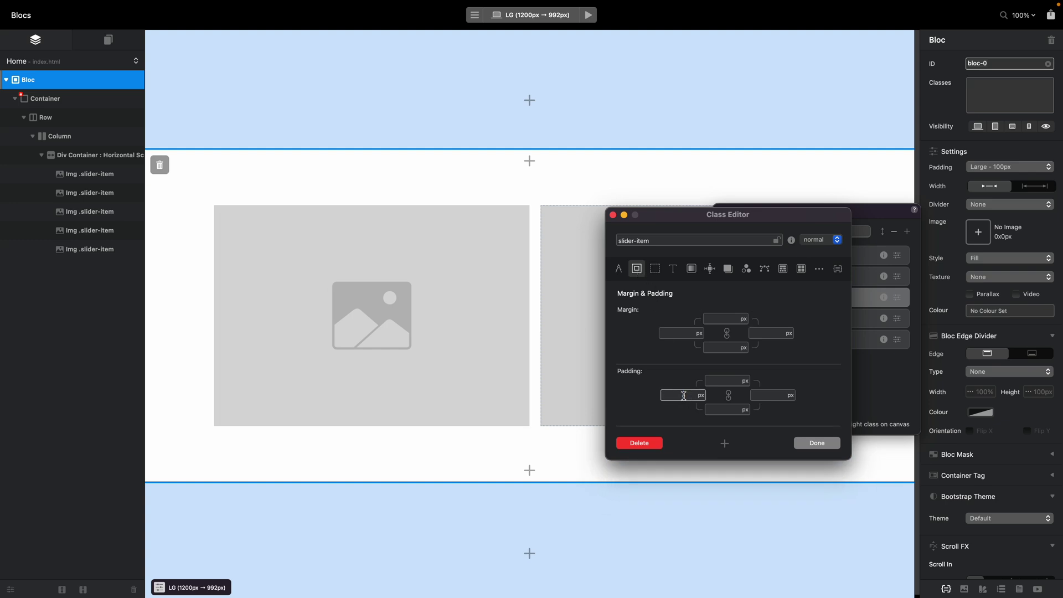
left_click(768, 395)
type("5")
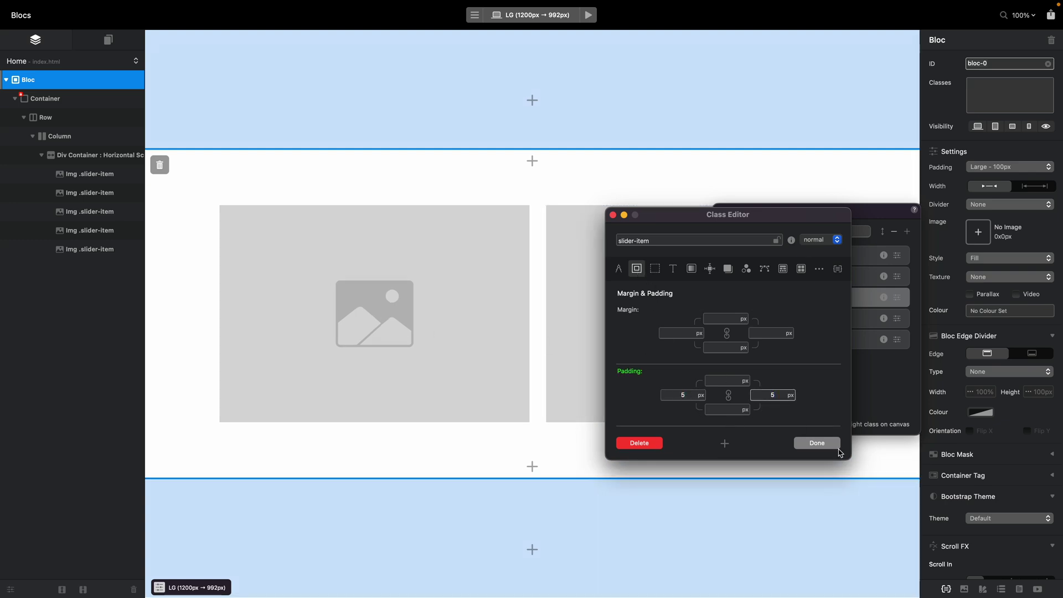
left_click(812, 444)
Preview the padded slider, test both arrow controls in each direction, and return to the editor.
left_click(593, 18)
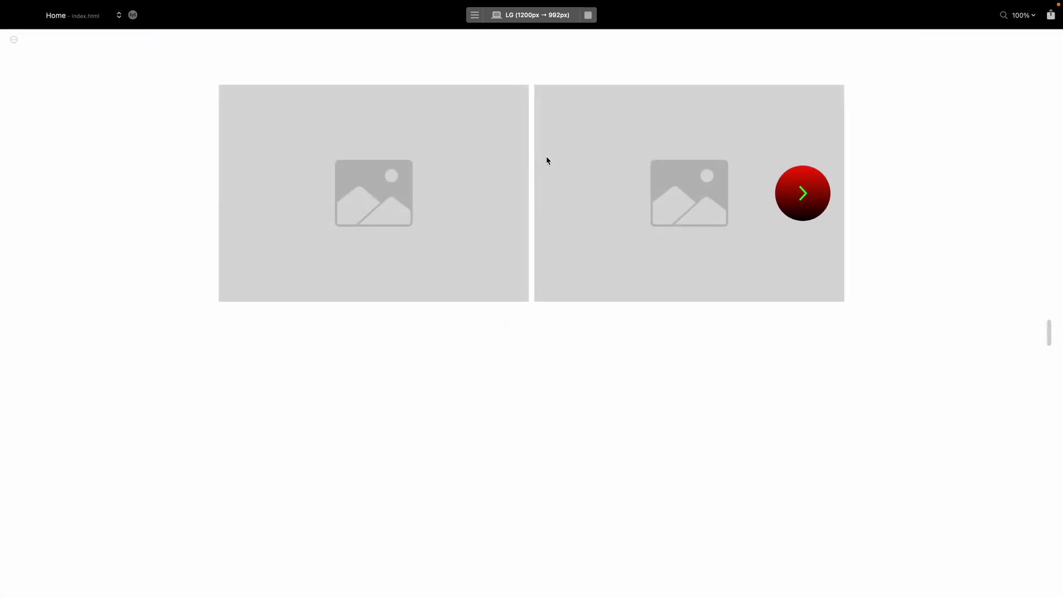
left_click(818, 193)
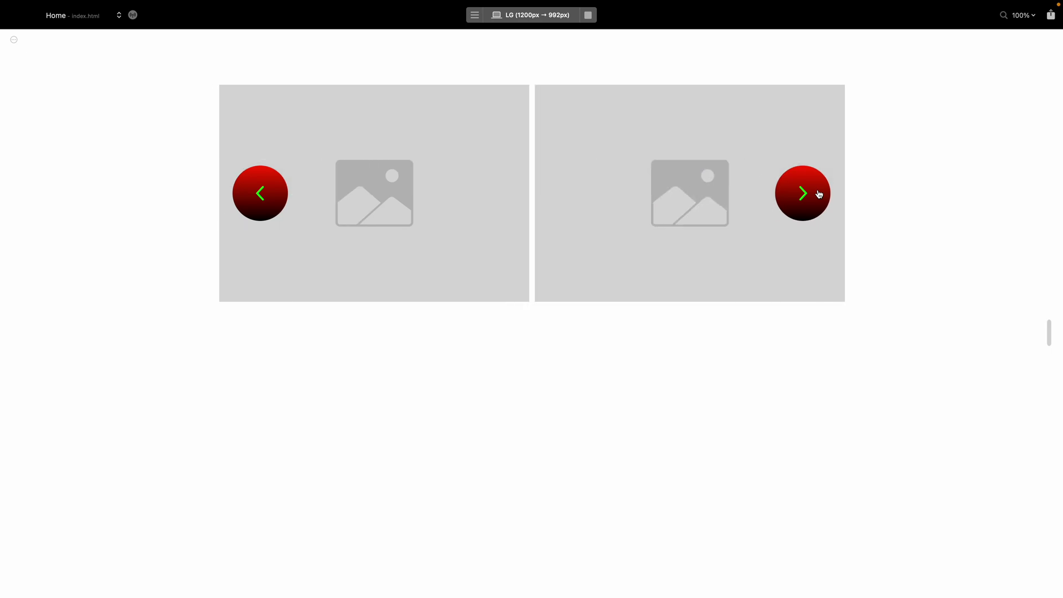
left_click(817, 192)
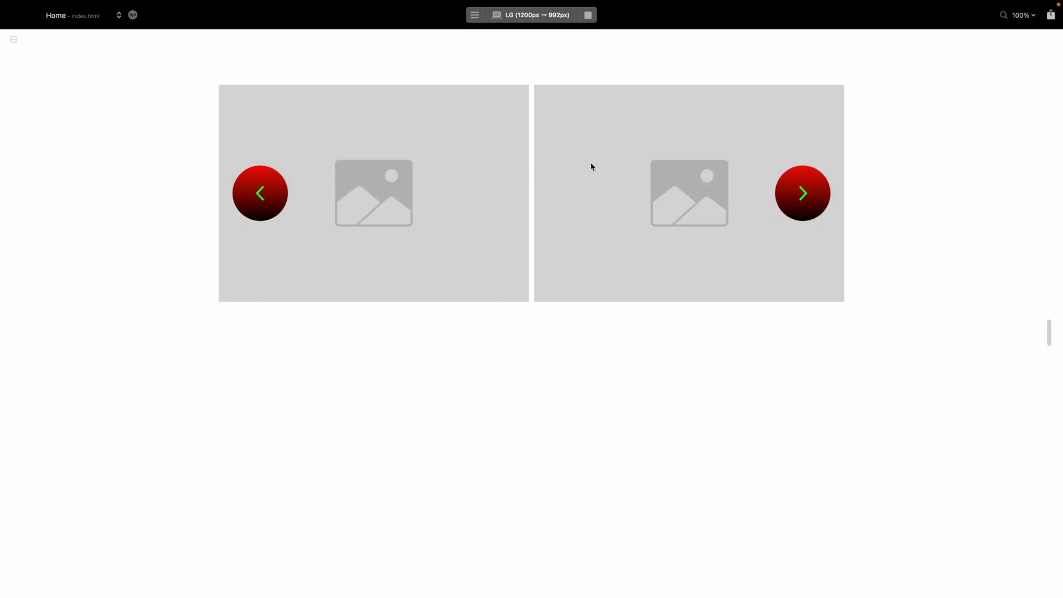
left_click(258, 194)
left_click(257, 195)
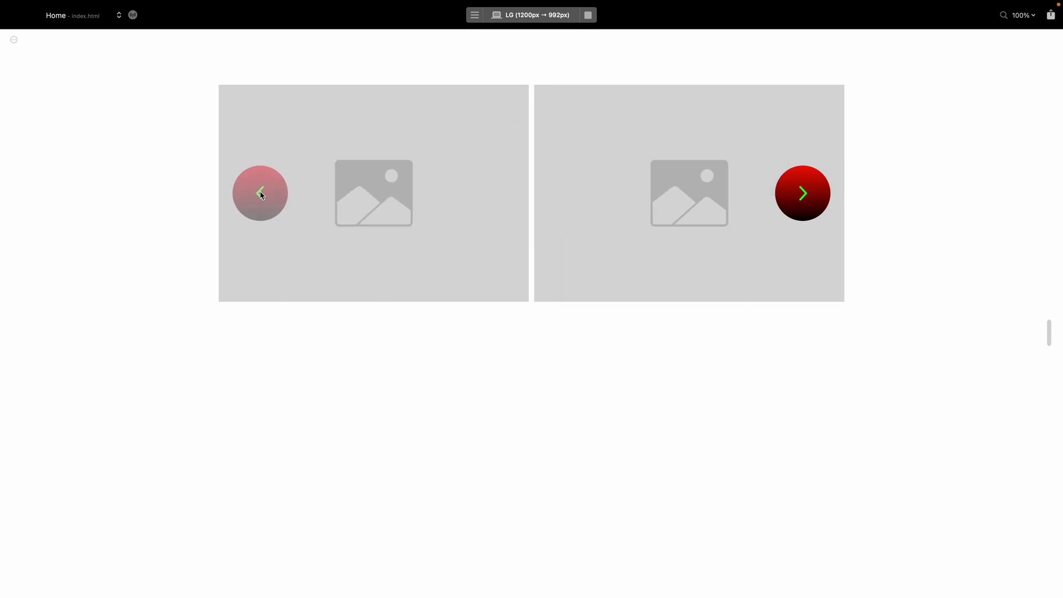
left_click(805, 197)
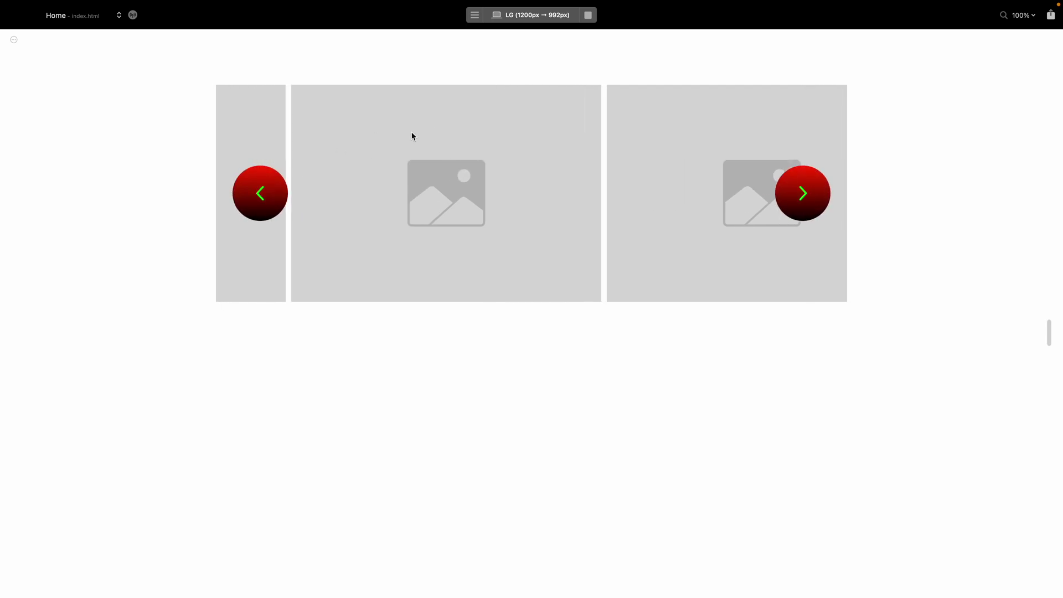
left_click(589, 15)
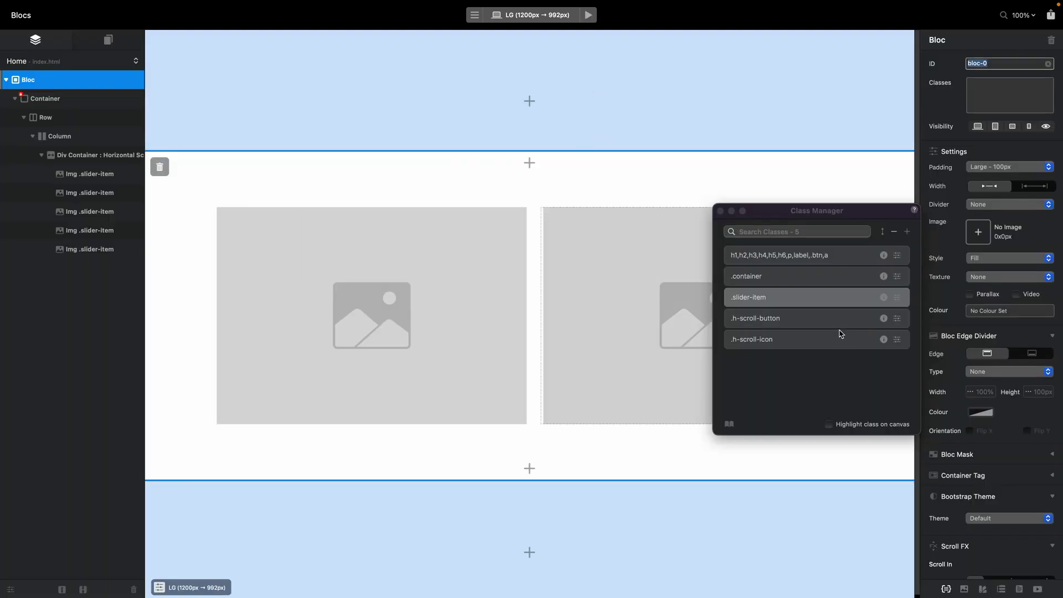
Turn on Scroll Correction for the Horizontal Scroll div container and test the next arrow in the Safari preview.
left_click(534, 248)
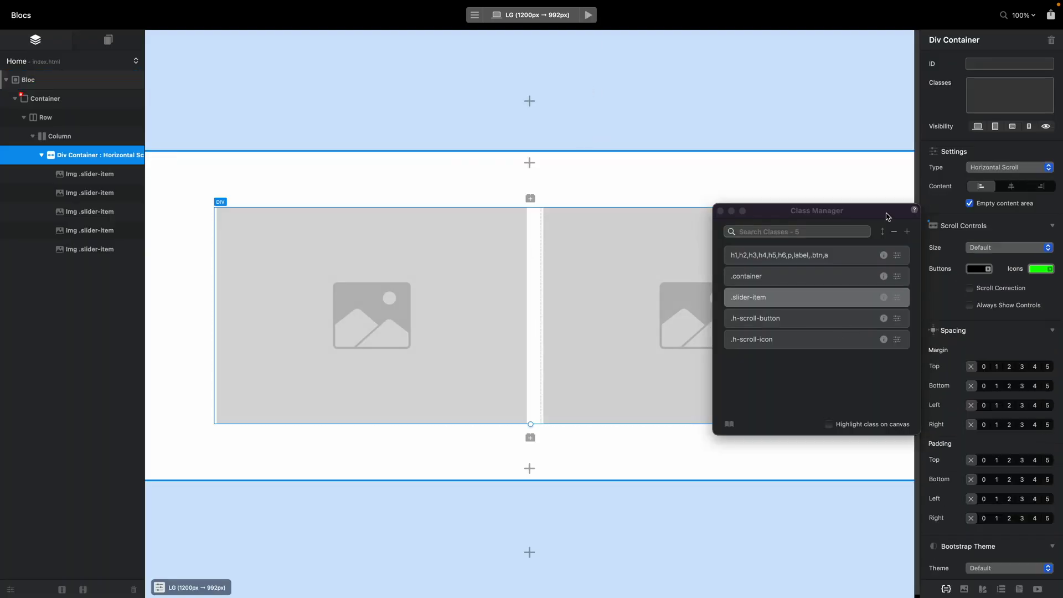
left_click(970, 289)
left_click(721, 211)
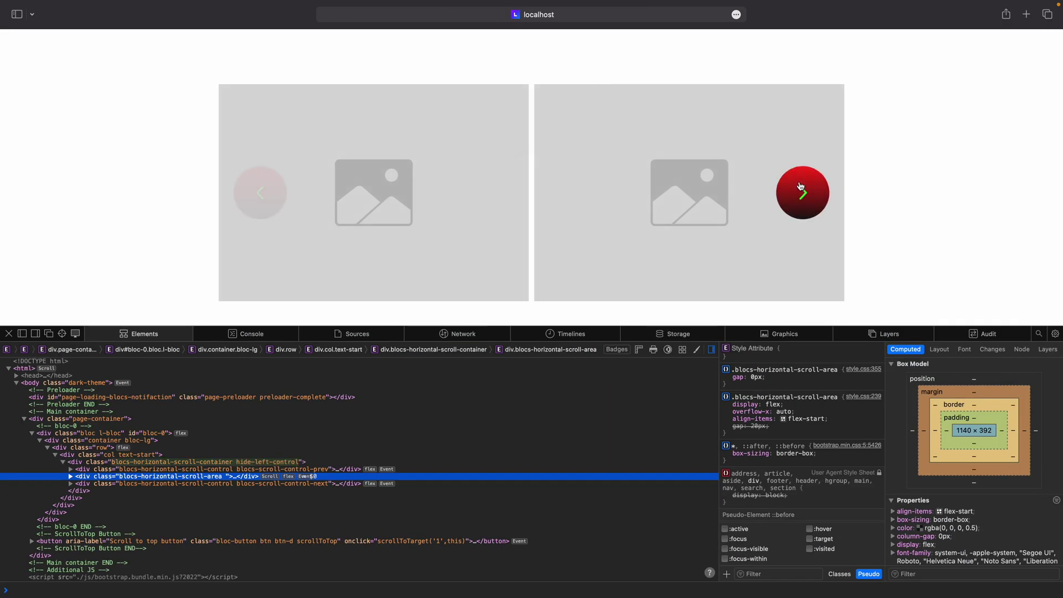
left_click(806, 192)
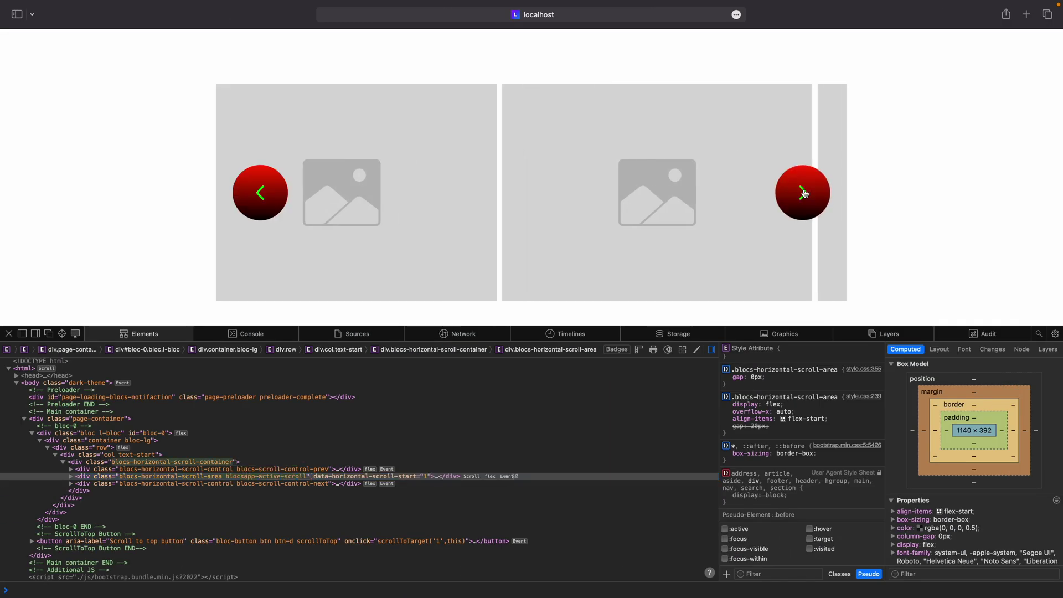
Test the scroll correction in the Safari preview with the next arrow and by scrolling the slider sideways in both directions.
left_click(805, 193)
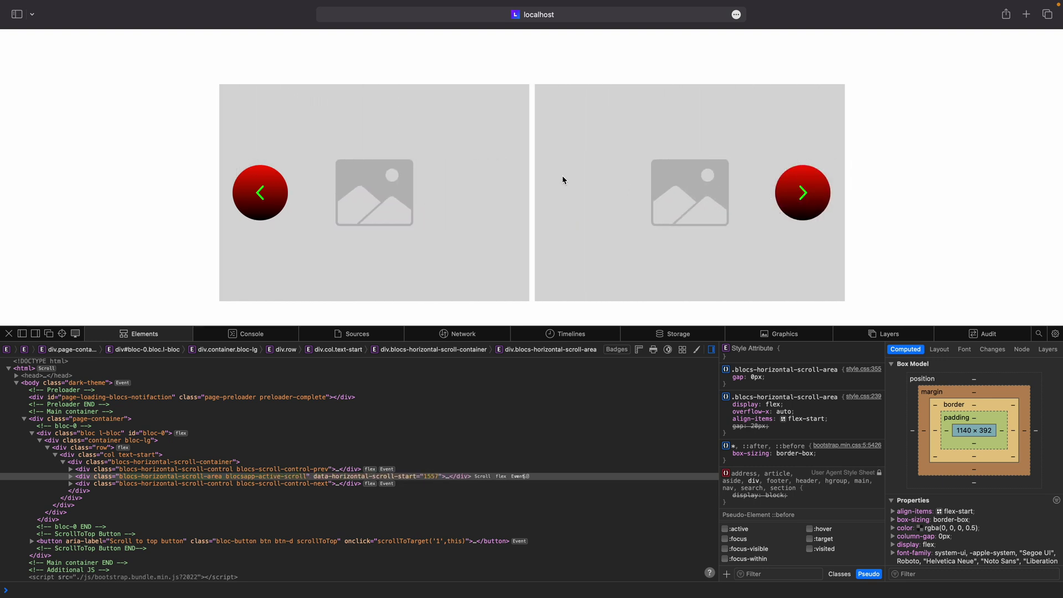
scroll(441, 174, "right", 5)
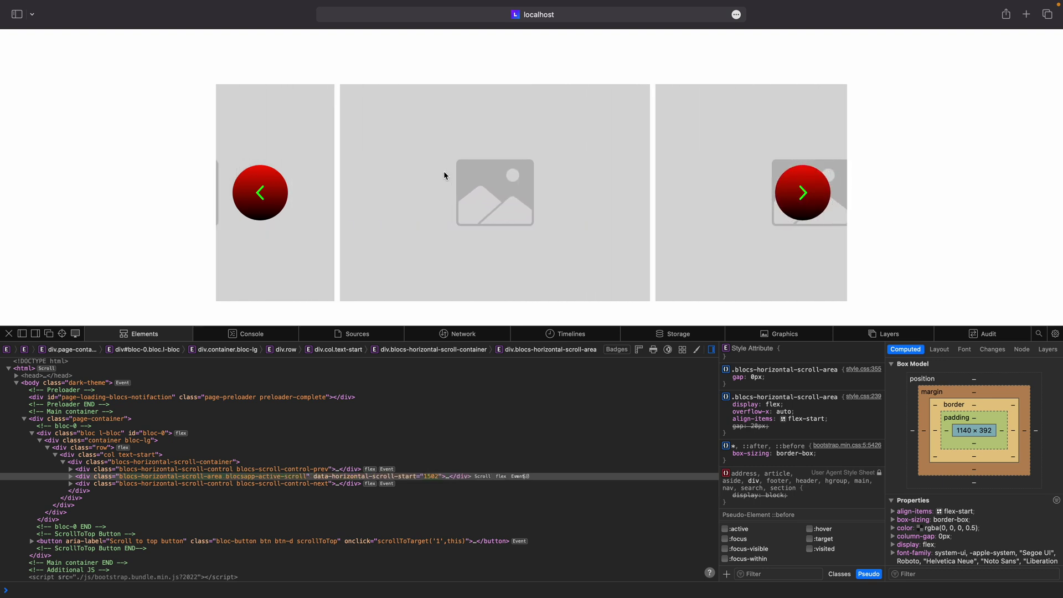
scroll(447, 167, "left", 5)
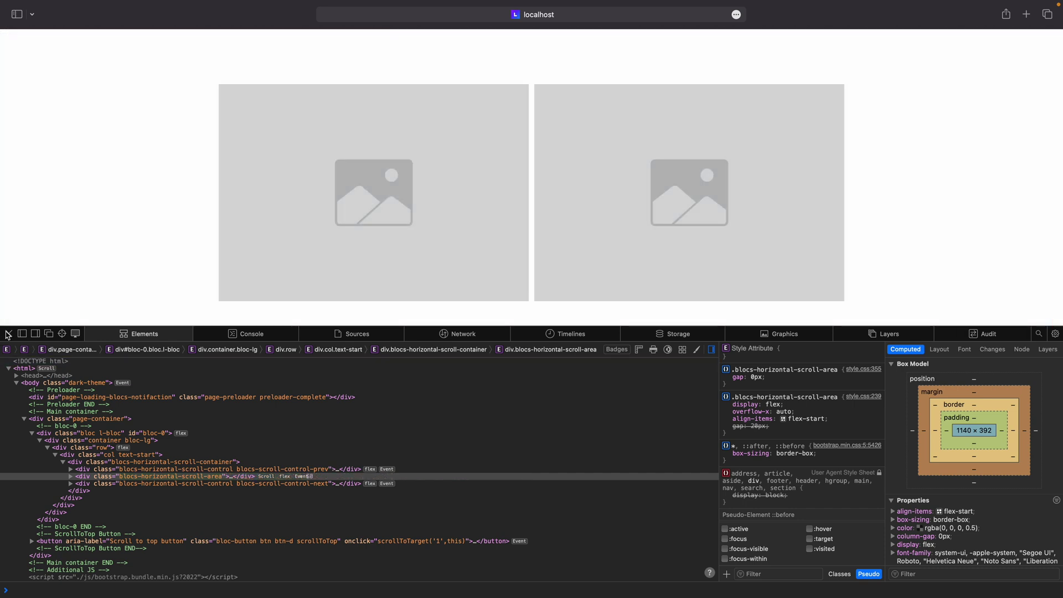
Close the web inspector in Safari and return to the slider page in Blocs.
left_click(9, 333)
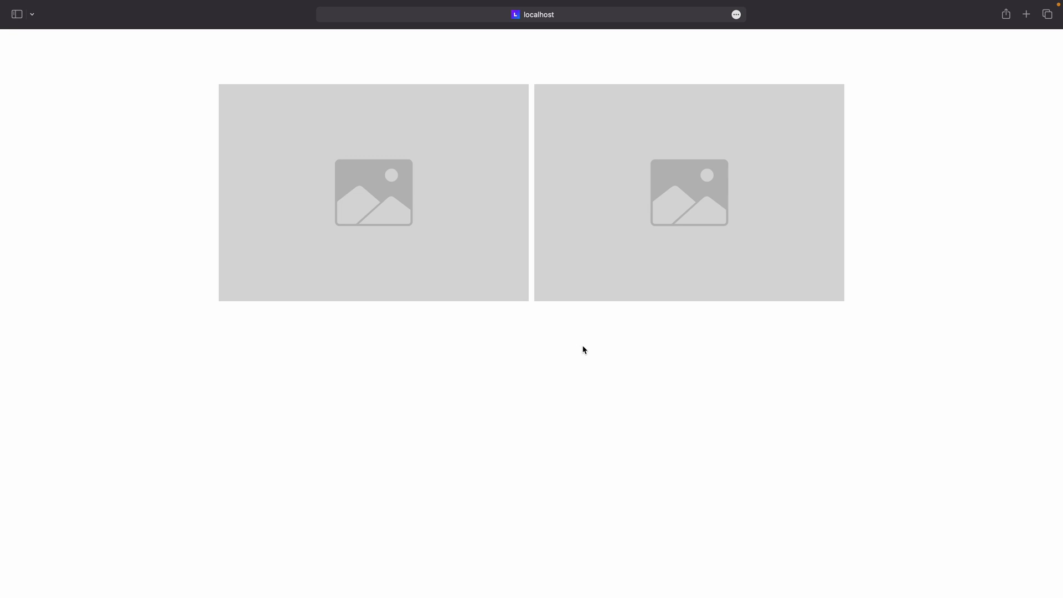
key("ctrl+Left")
key("ctrl+Right")
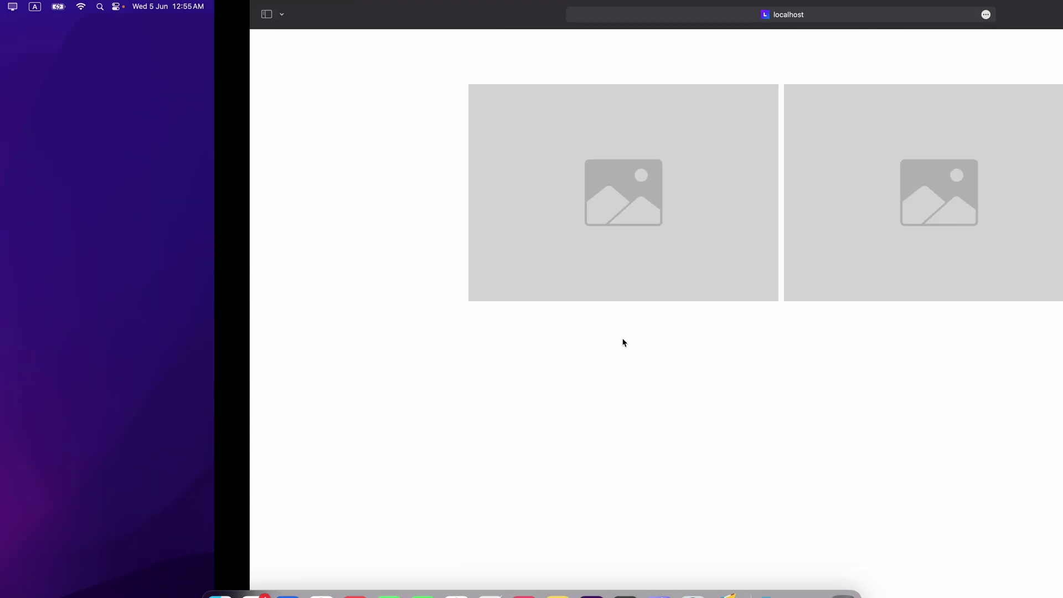
key("ctrl+Right")
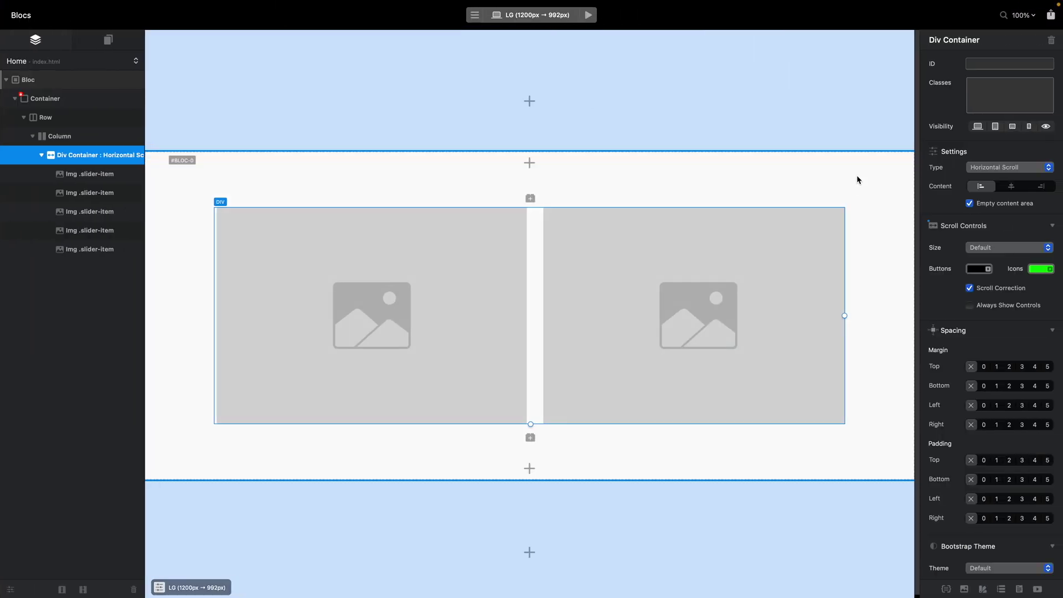